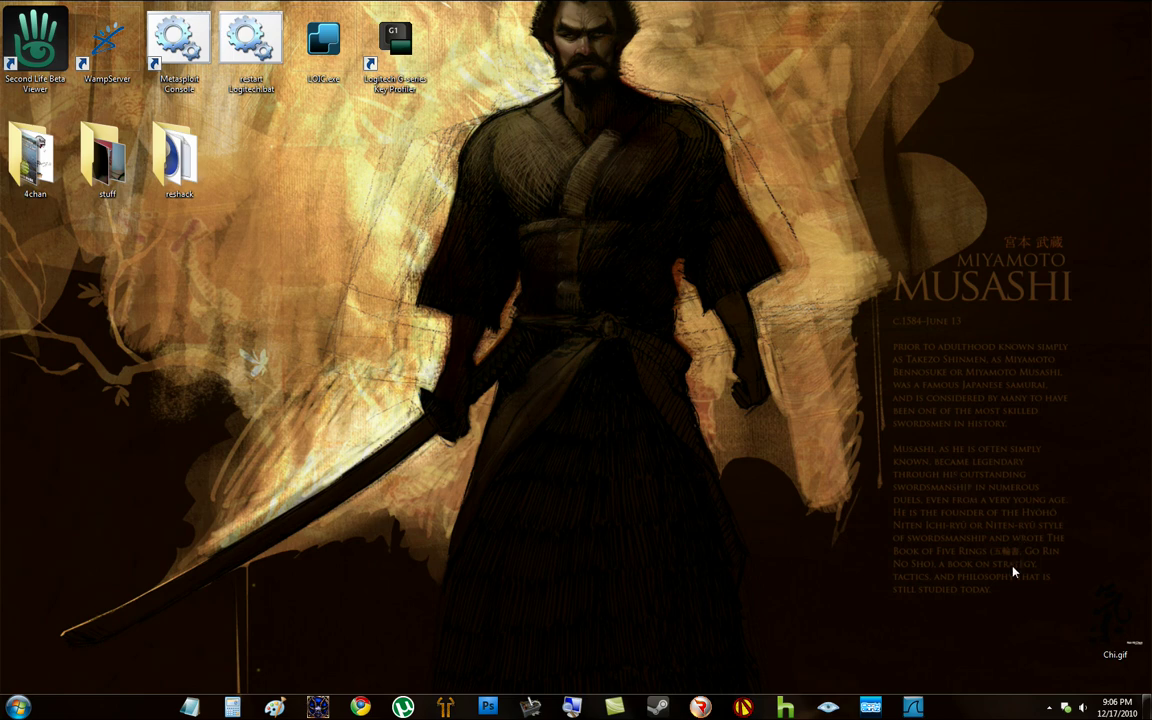
# - Dismiss the colour-scheme notification on the desktop
pyautogui.moveTo(599, 335); pyautogui.dragTo(450, 290)
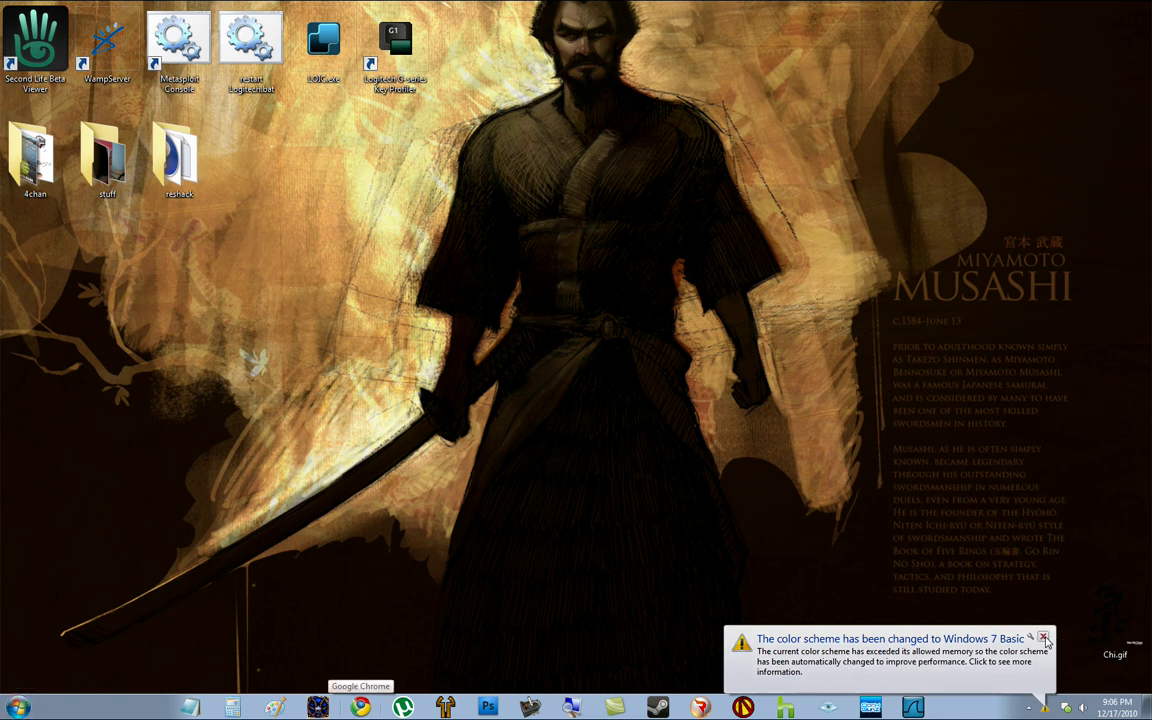
pyautogui.click(1043, 638)
pyautogui.moveTo(985, 578); pyautogui.dragTo(642, 516)
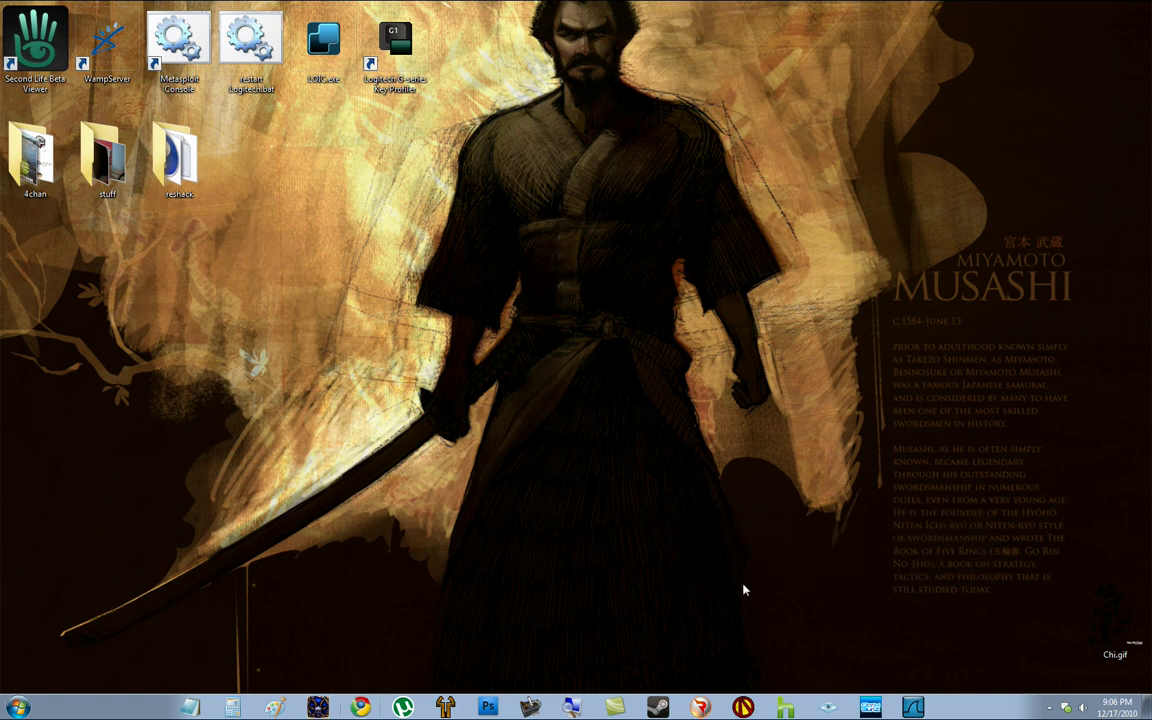
# - Open Windows Explorer at C:\Windows\System32\drivers\etc
pyautogui.click(22, 706)
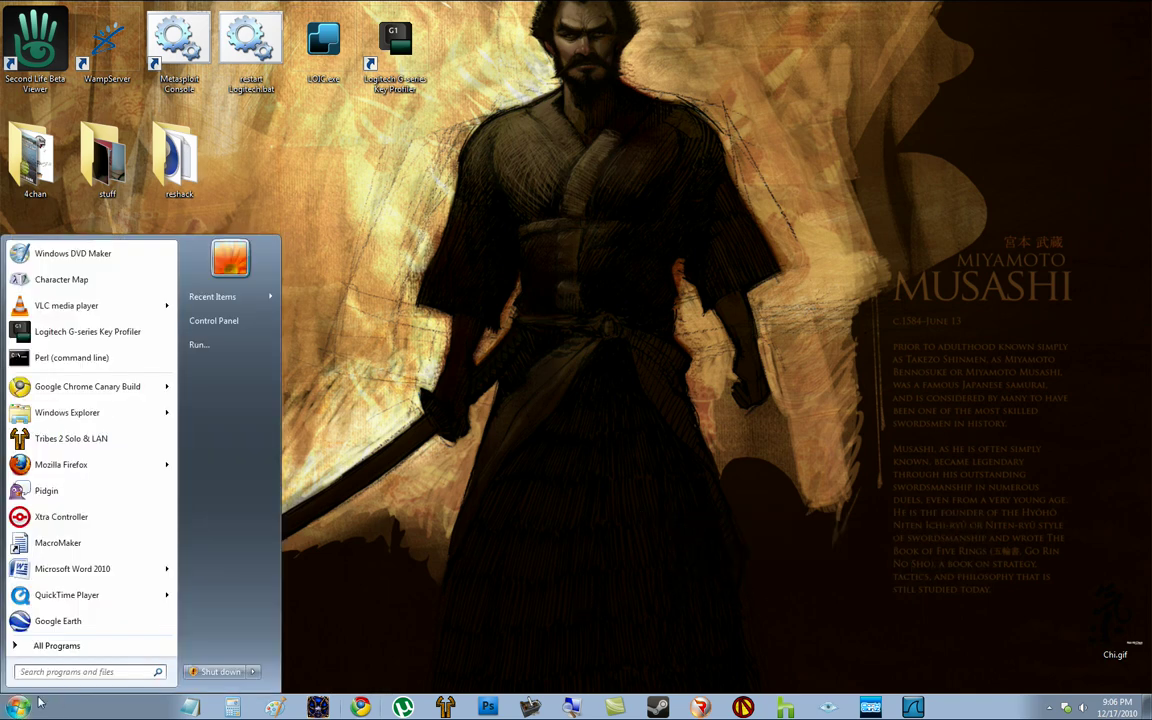
pyautogui.rightClick(40, 703)
pyautogui.click(80, 687)
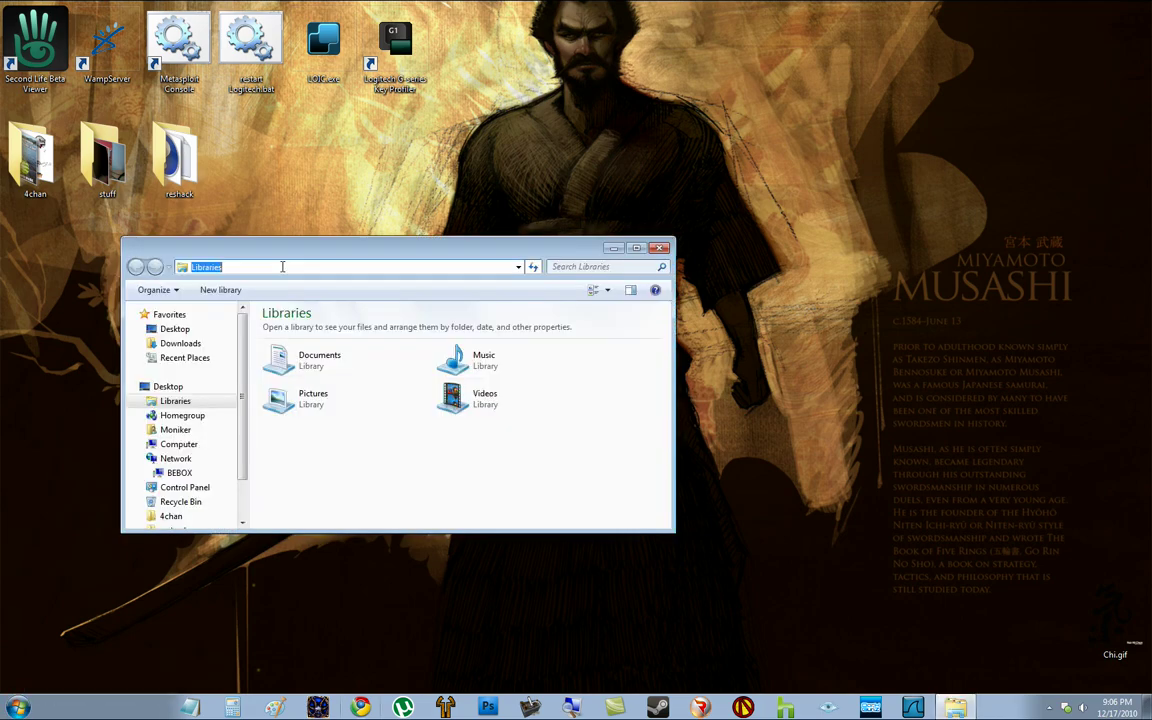
pyautogui.write('c:\\w')
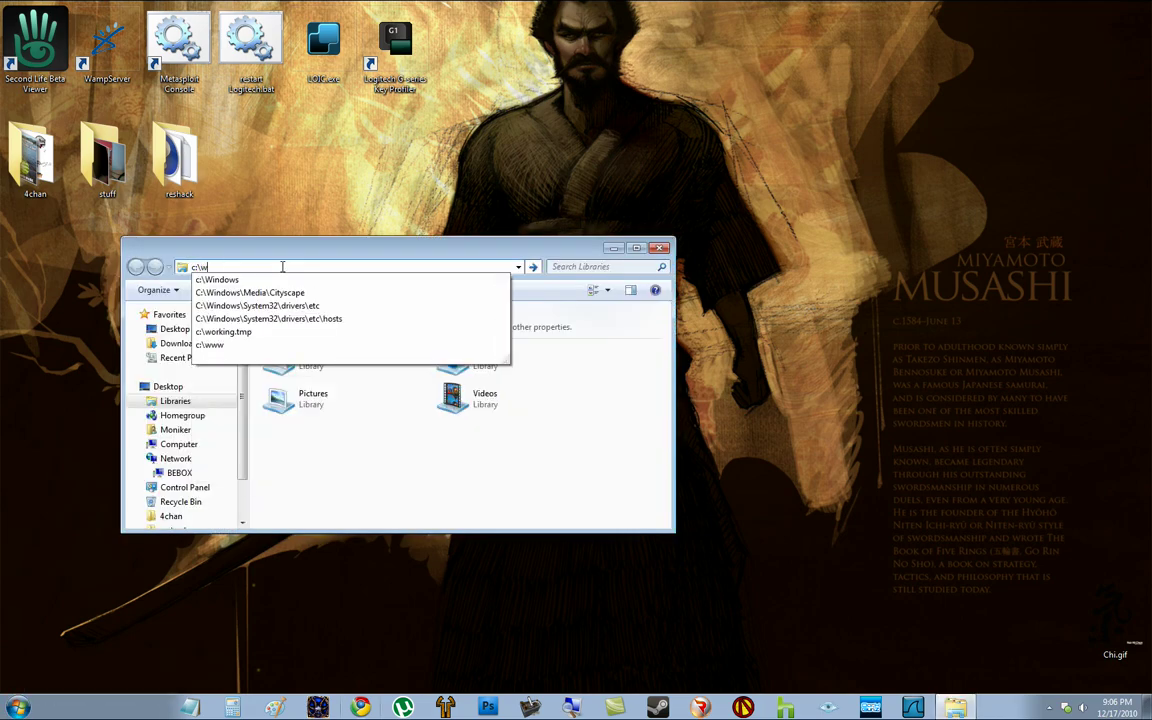
pyautogui.write('indows')
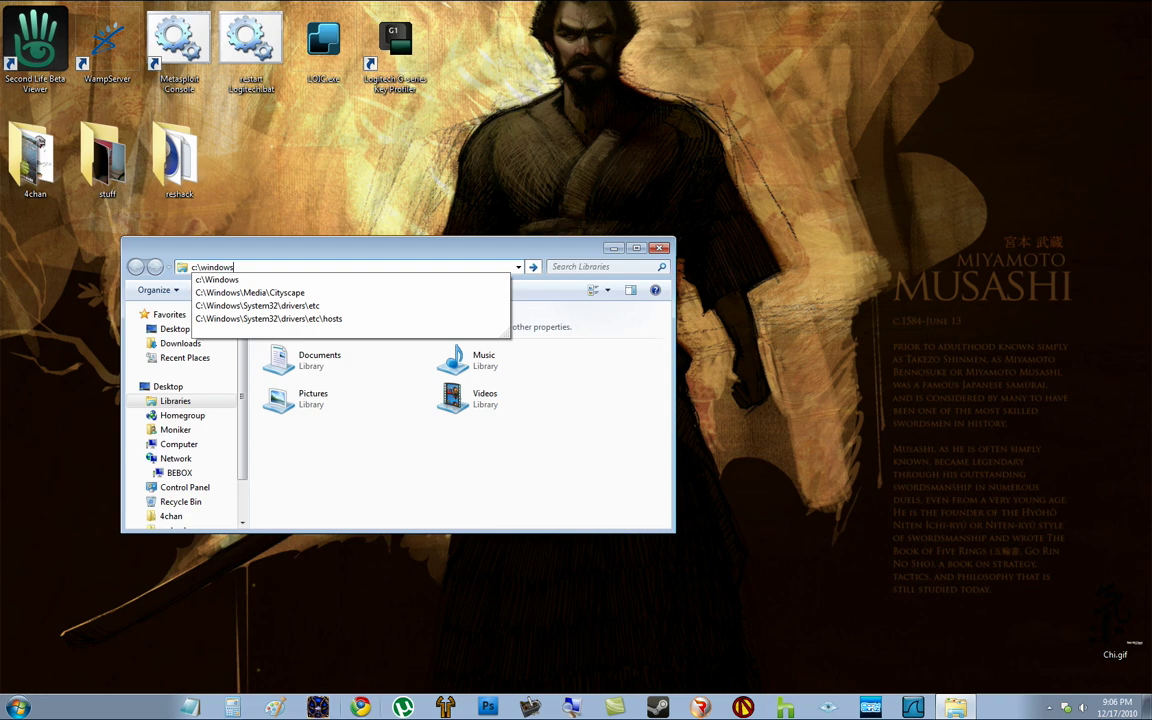
pyautogui.write('\\system32\\d')
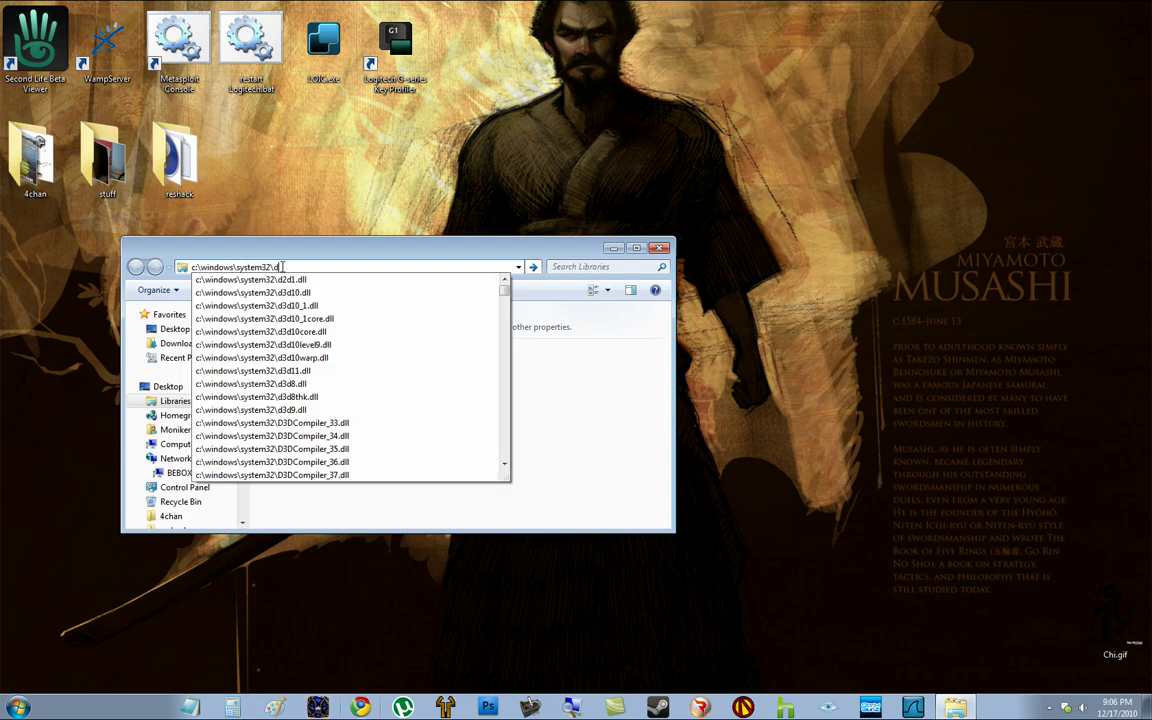
pyautogui.write('rivers\\e')
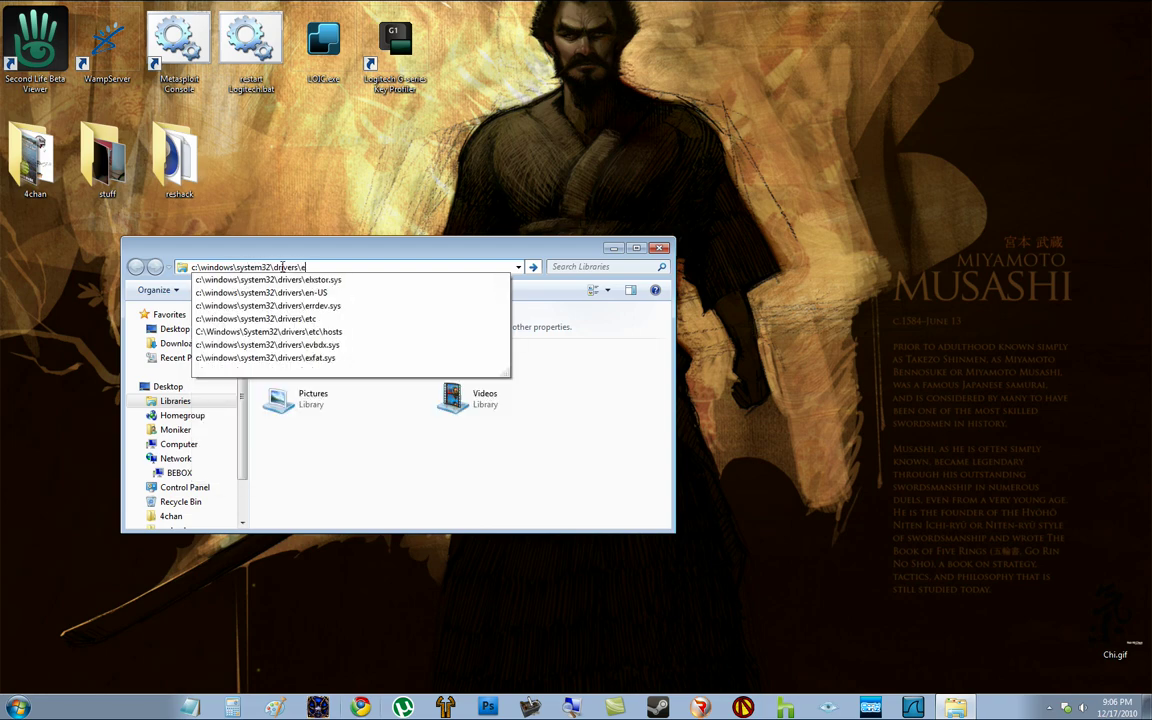
pyautogui.write('tc')
pyautogui.press('Return')
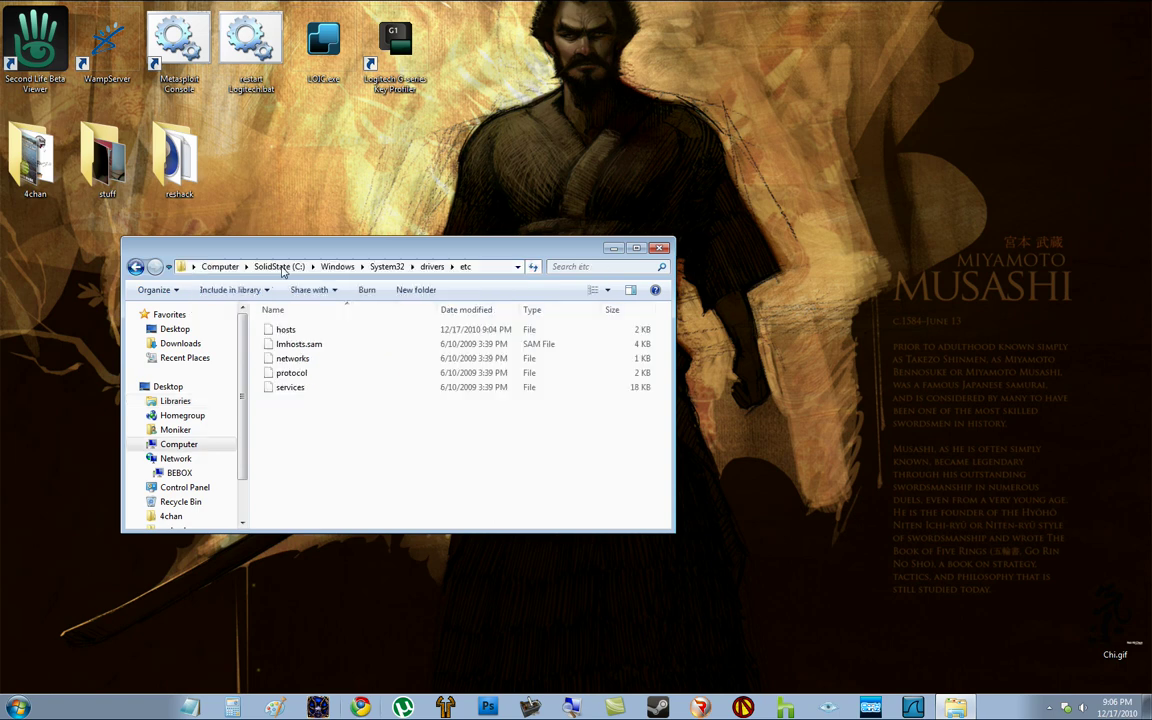
# - Open hosts with Notepad and start a new line after locator.darkgunz.com
pyautogui.doubleClick(288, 330)
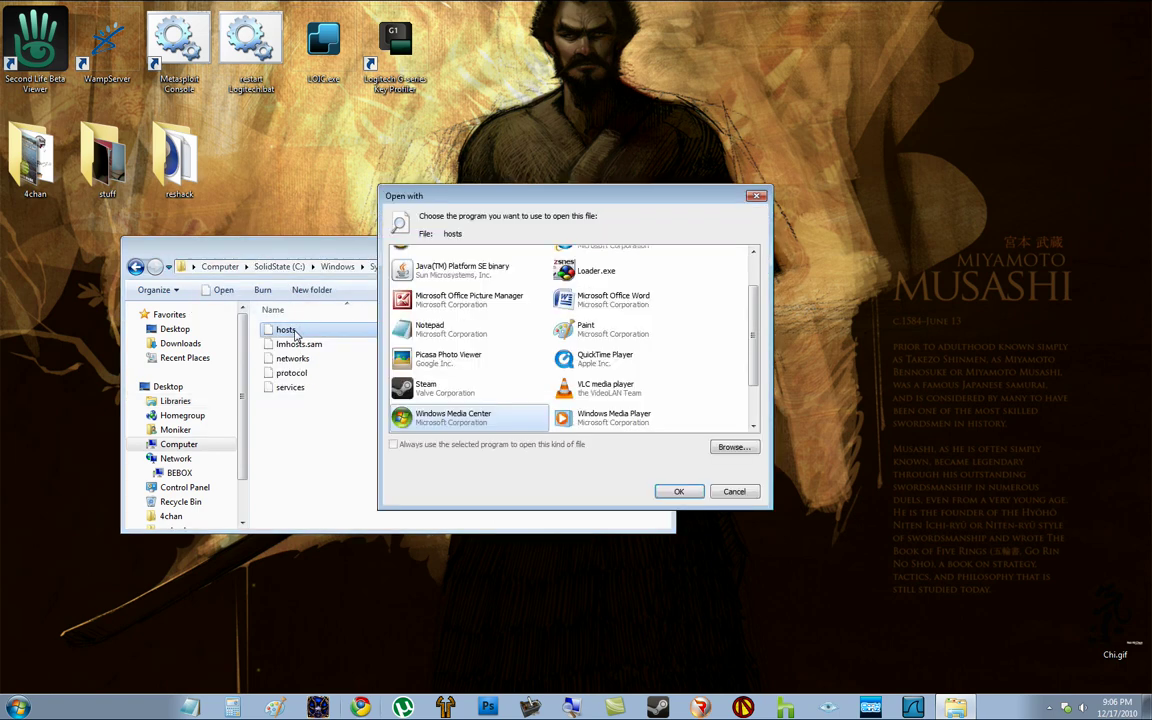
pyautogui.doubleClick(441, 328)
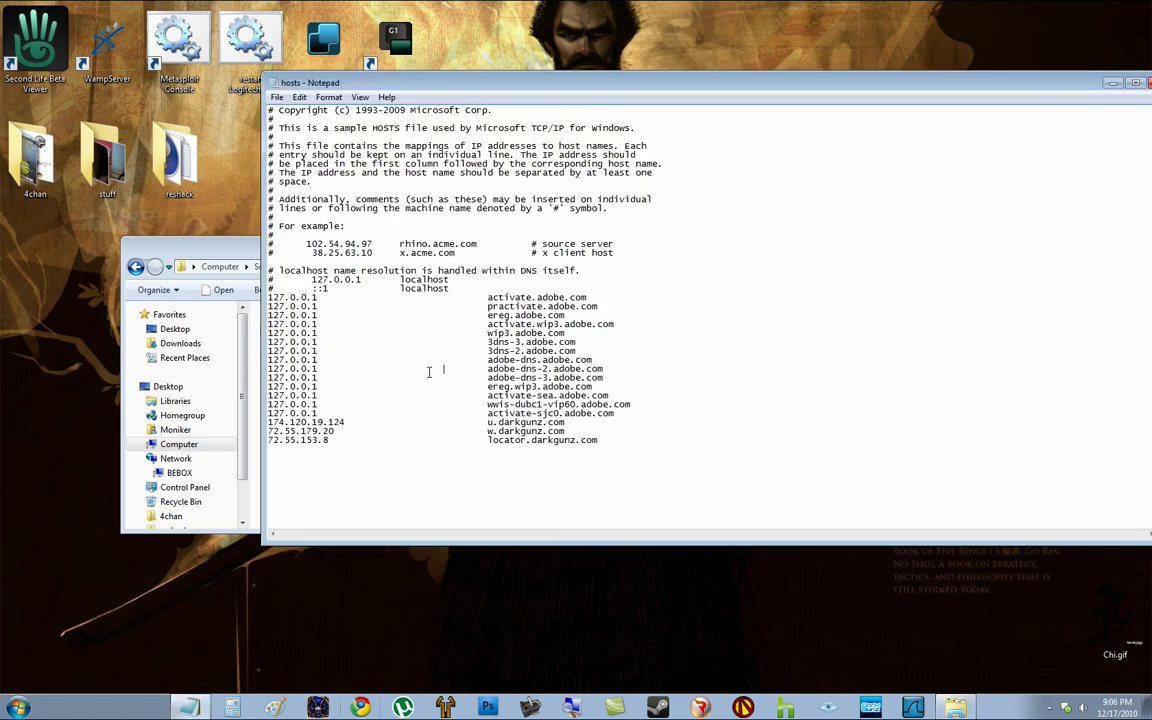
pyautogui.moveTo(427, 88); pyautogui.dragTo(287, 58)
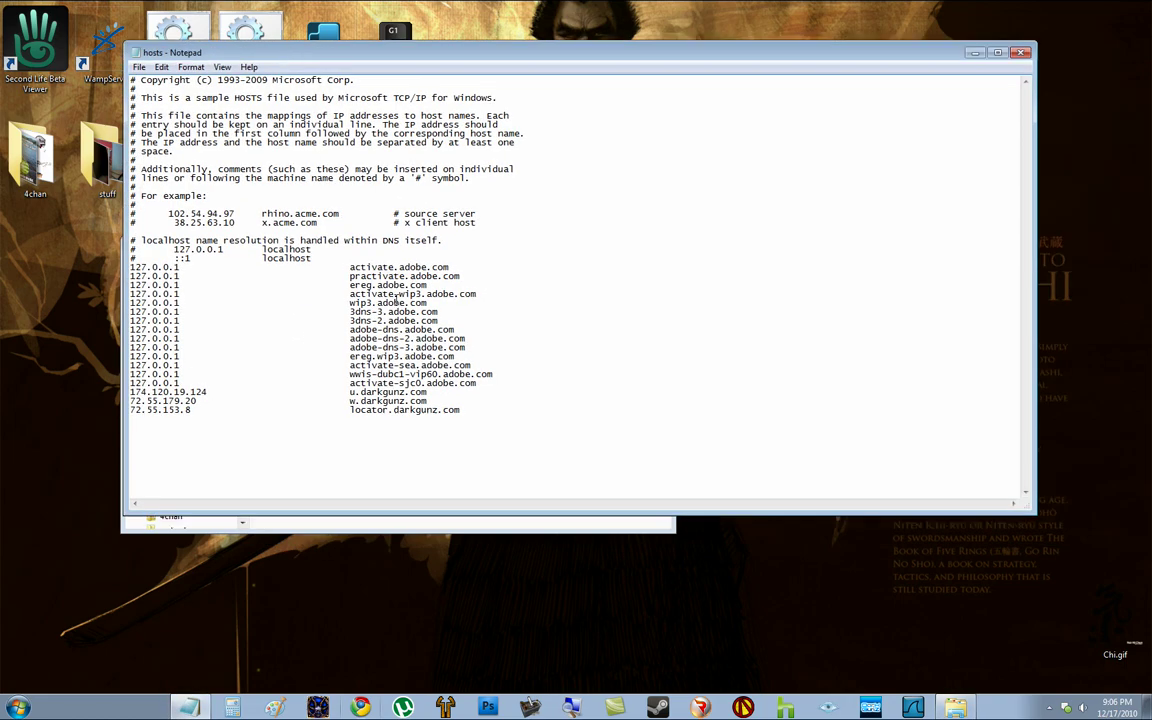
pyautogui.click(445, 400)
pyautogui.click(494, 416)
pyautogui.press('Return')
pyautogui.moveTo(363, 57); pyautogui.dragTo(684, 63)
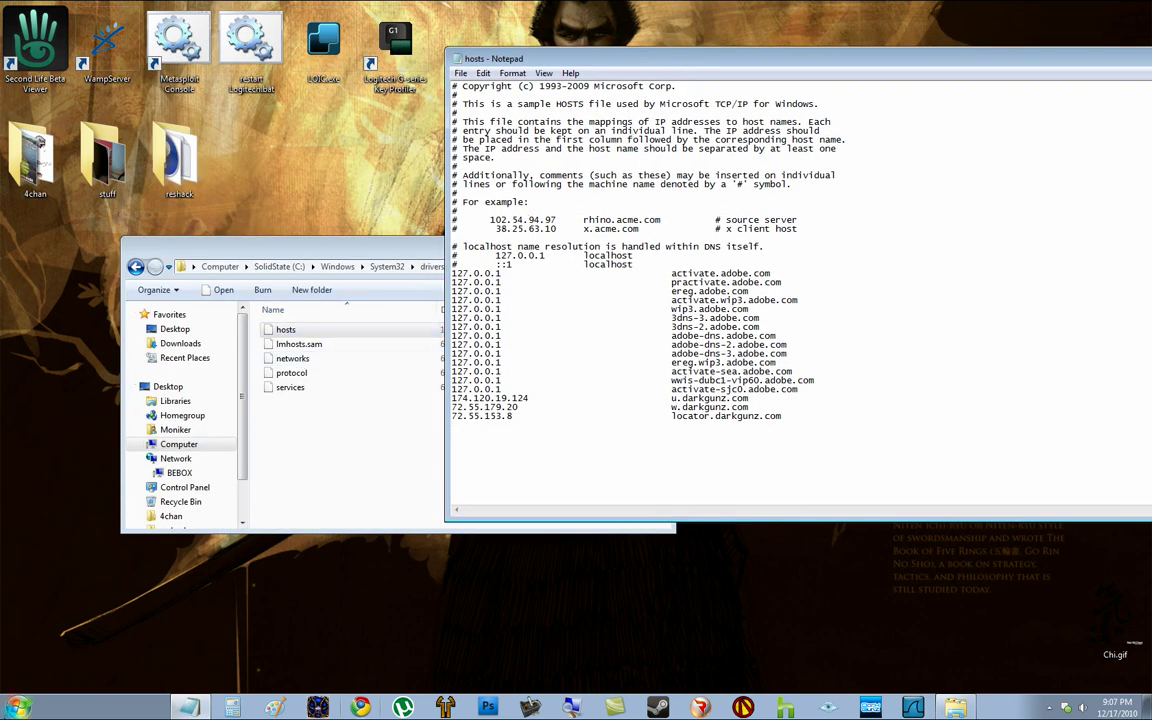
# - Launch Command Prompt as administrator and run 'ping imageshack.us'
pyautogui.click(20, 706)
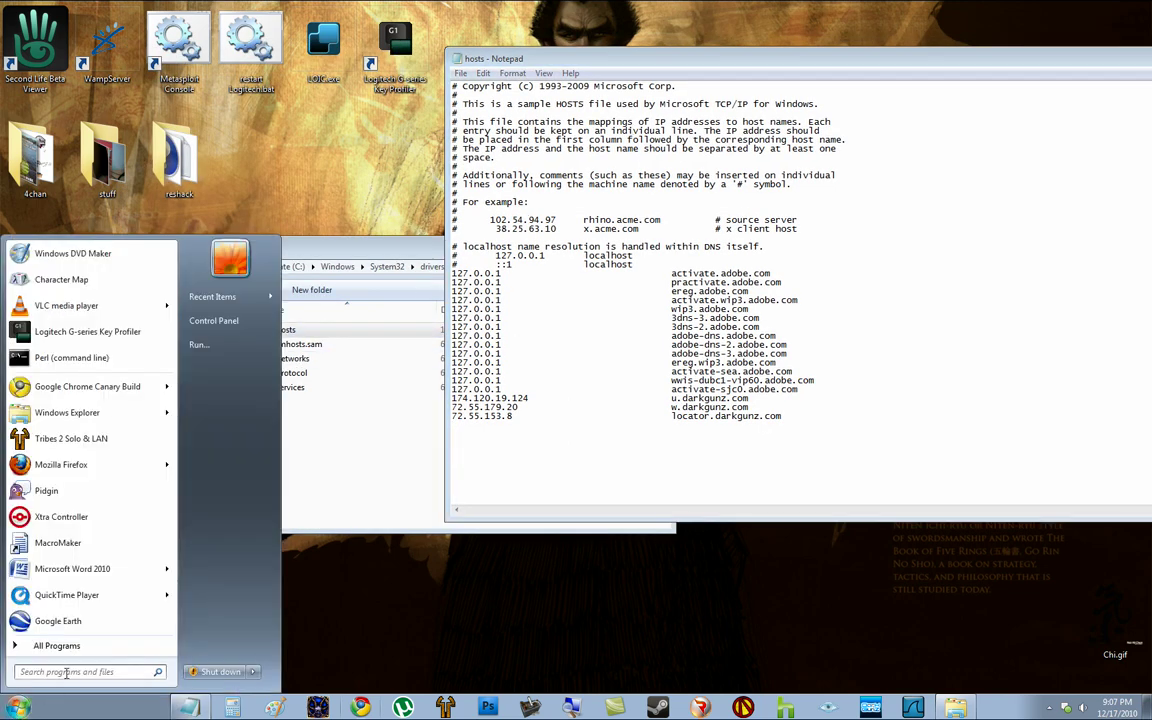
pyautogui.write('cmd')
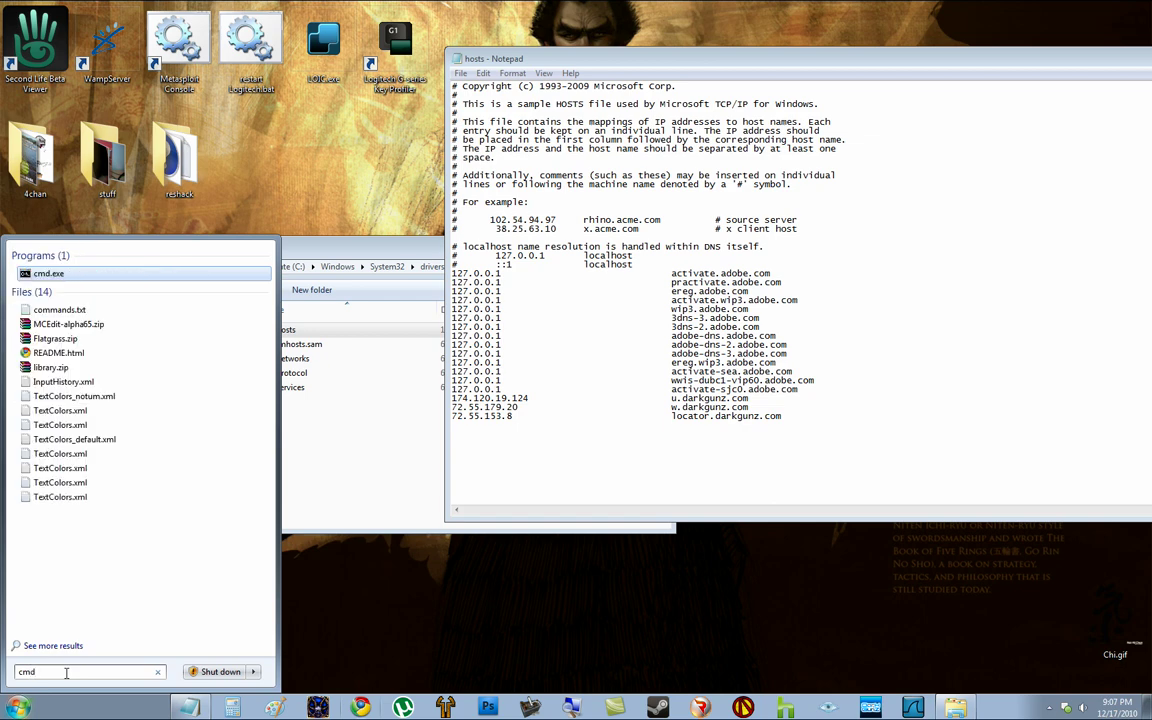
pyautogui.press('Return')
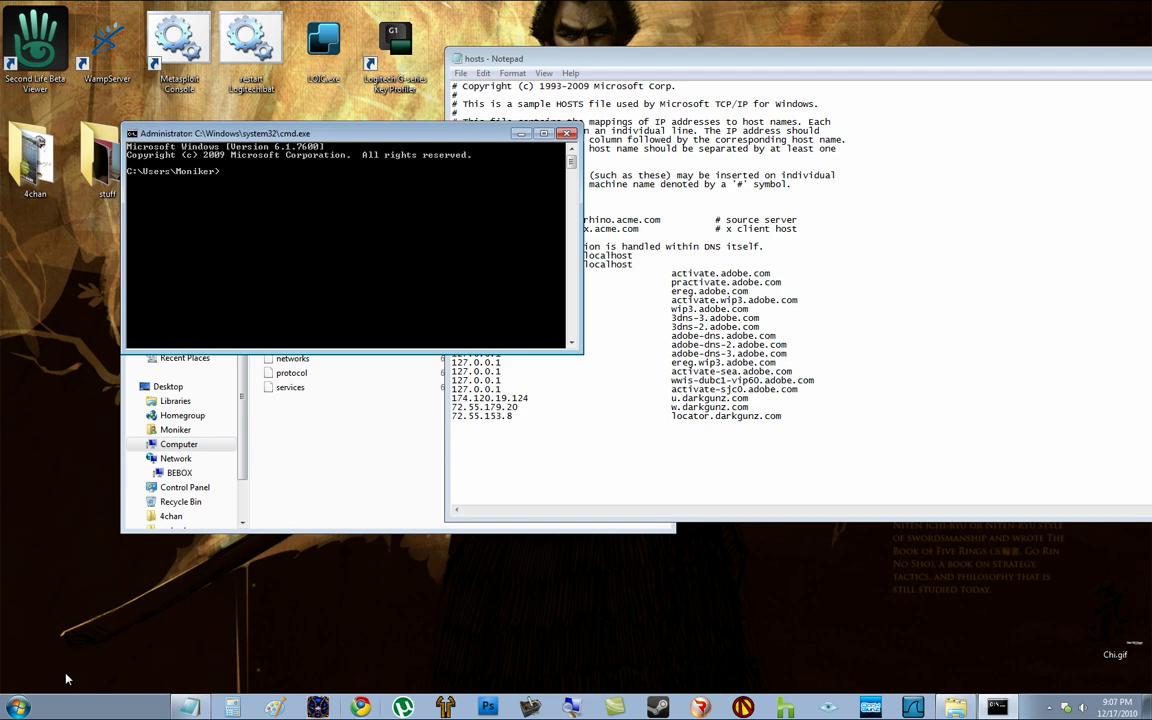
pyautogui.write('pin')
pyautogui.write('g goo')
pyautogui.press('BackSpace')
pyautogui.press('BackSpace')
pyautogui.press('BackSpace')
pyautogui.write('ima')
pyautogui.write('geshack.u')
pyautogui.write('s')
pyautogui.press('Return')
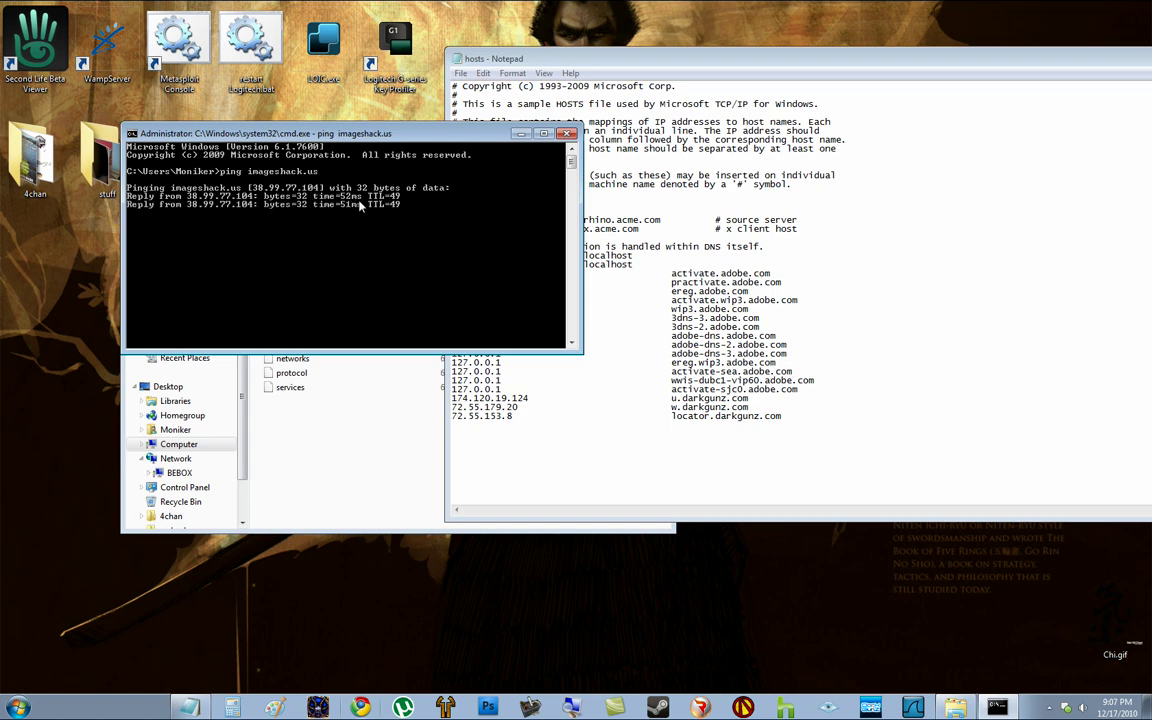
# - Copy the IP address 38.99.77.104 from the ping output
pyautogui.rightClick(234, 171)
pyautogui.click(242, 176)
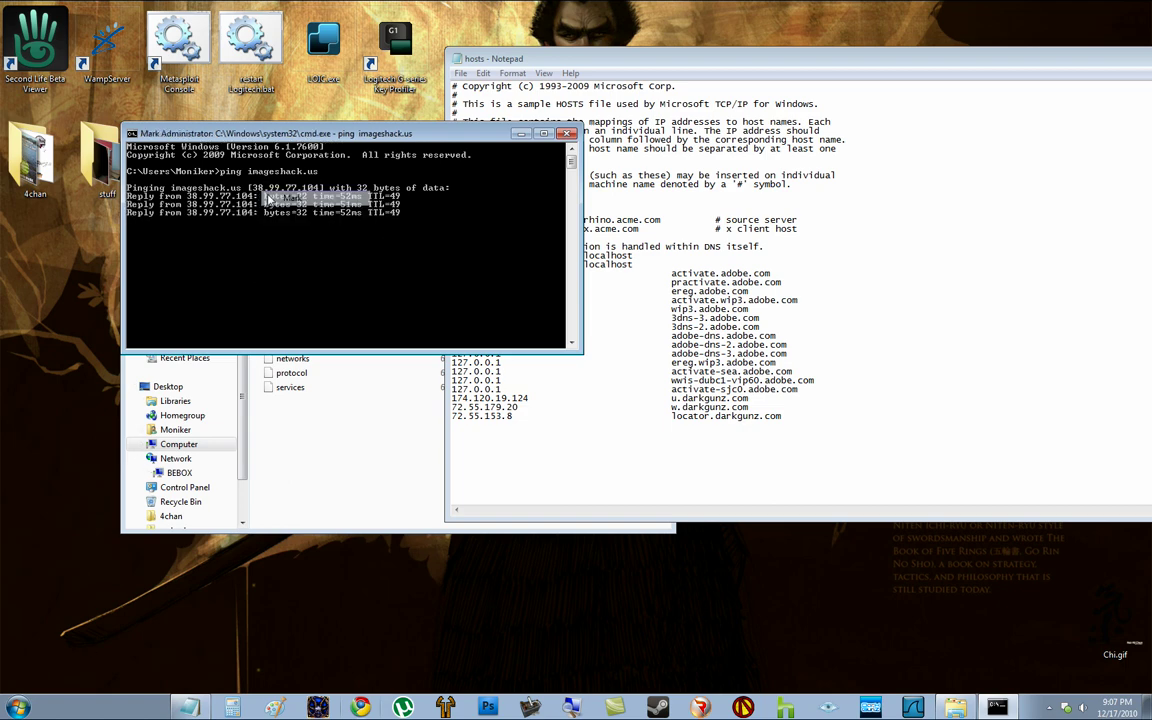
pyautogui.moveTo(250, 187); pyautogui.dragTo(320, 187)
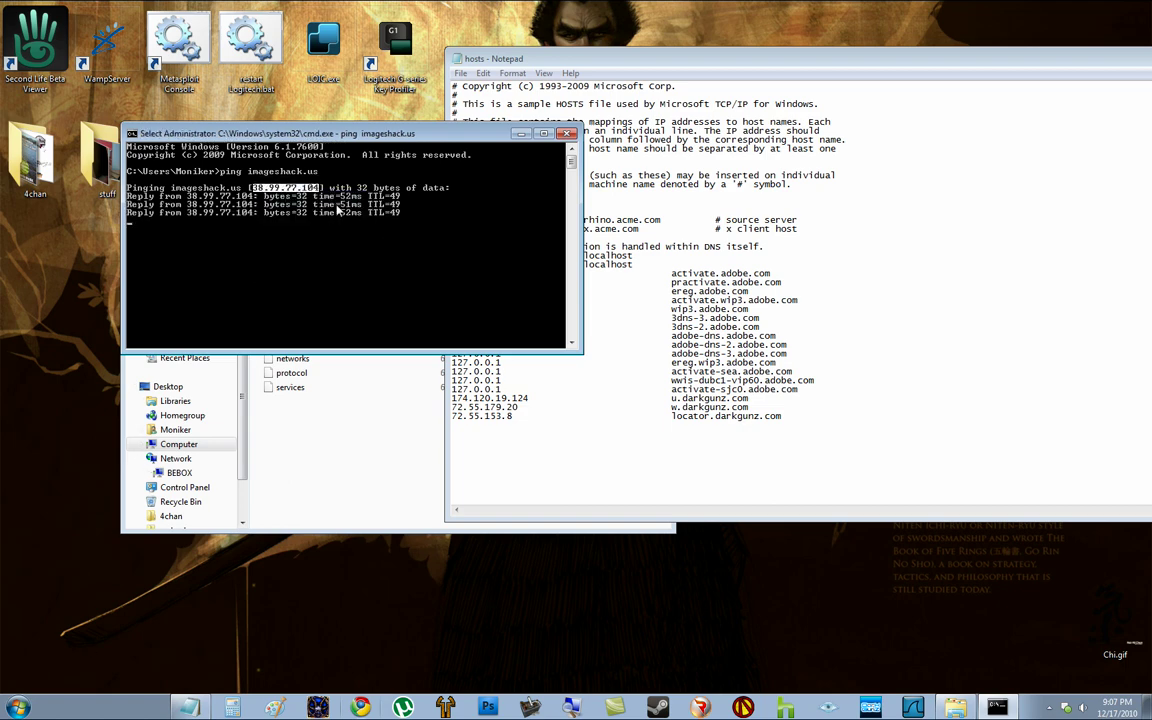
pyautogui.press('Return')
# - Load 38.99.77.104 in Chrome to confirm ImageShack appears, then close Chrome
pyautogui.click(360, 707)
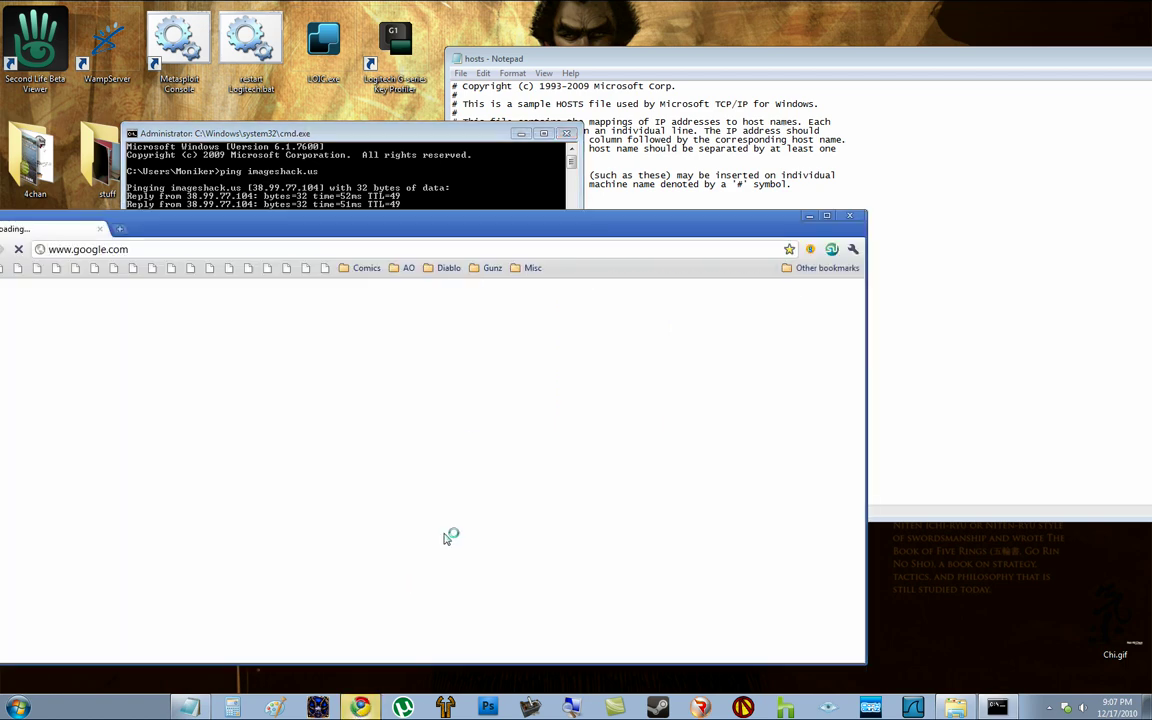
pyautogui.moveTo(300, 222); pyautogui.dragTo(652, 172)
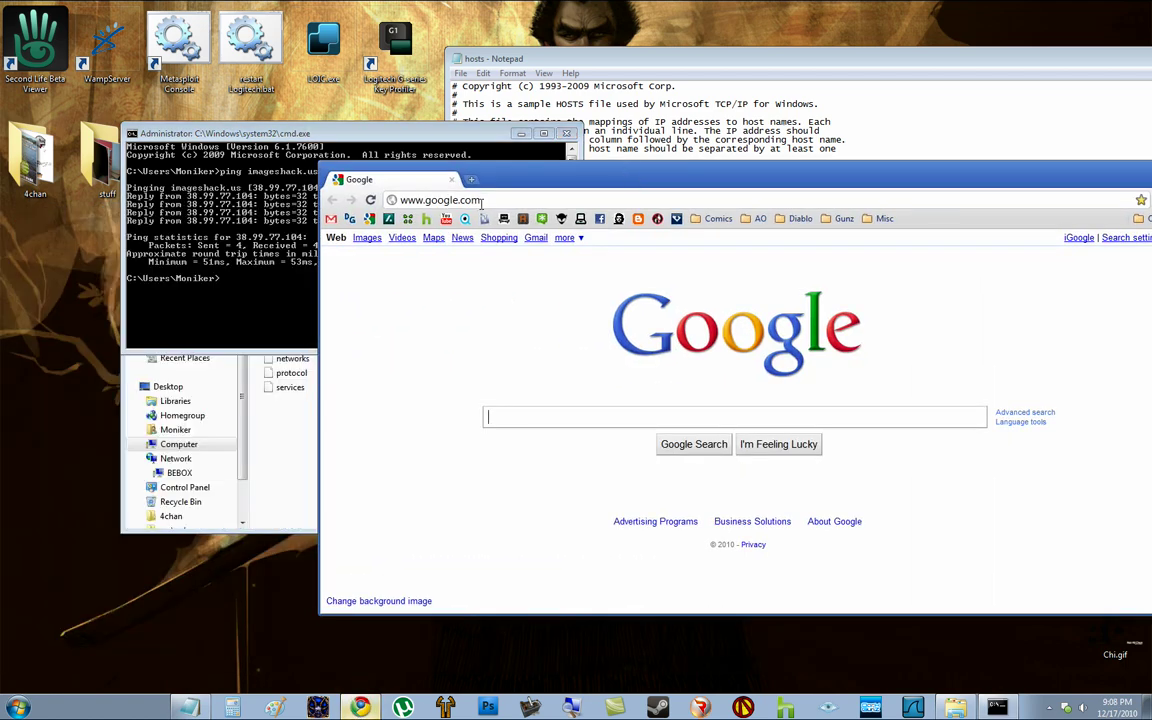
pyautogui.click(481, 200)
pyautogui.write('38.99.77.104')
pyautogui.press('Return')
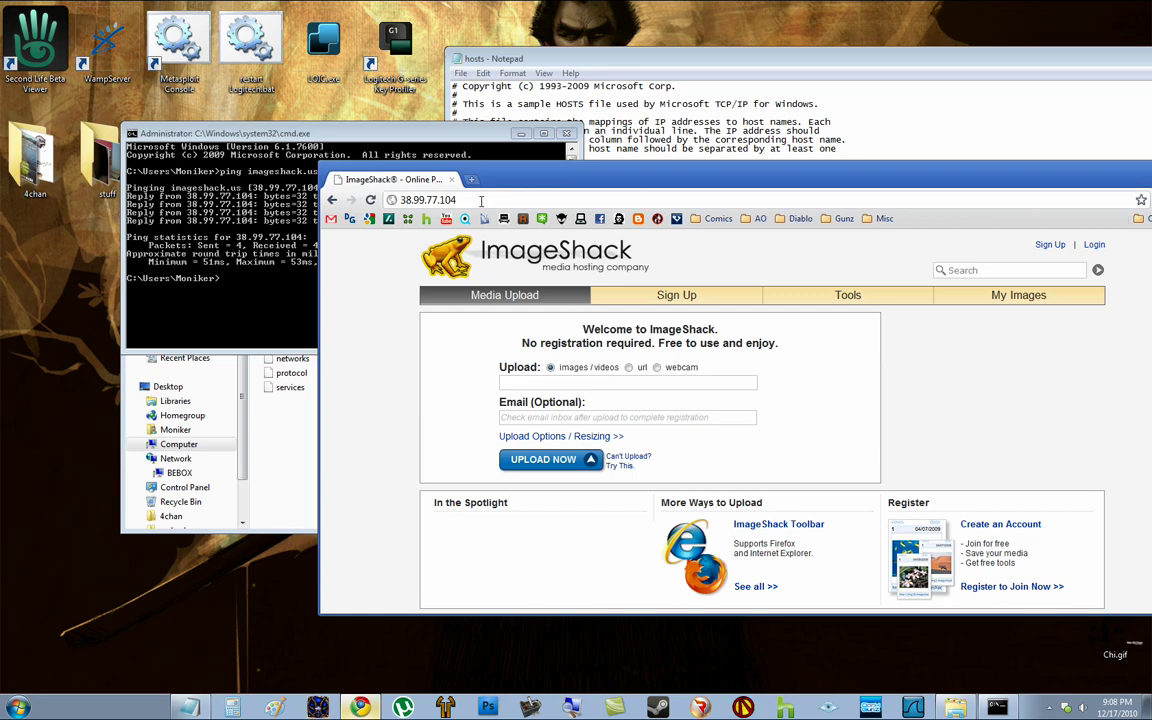
pyautogui.moveTo(520, 180)
pyautogui.mouseDown()
pyautogui.moveTo(227, 255)
pyautogui.moveTo(522, 183)
pyautogui.mouseUp()
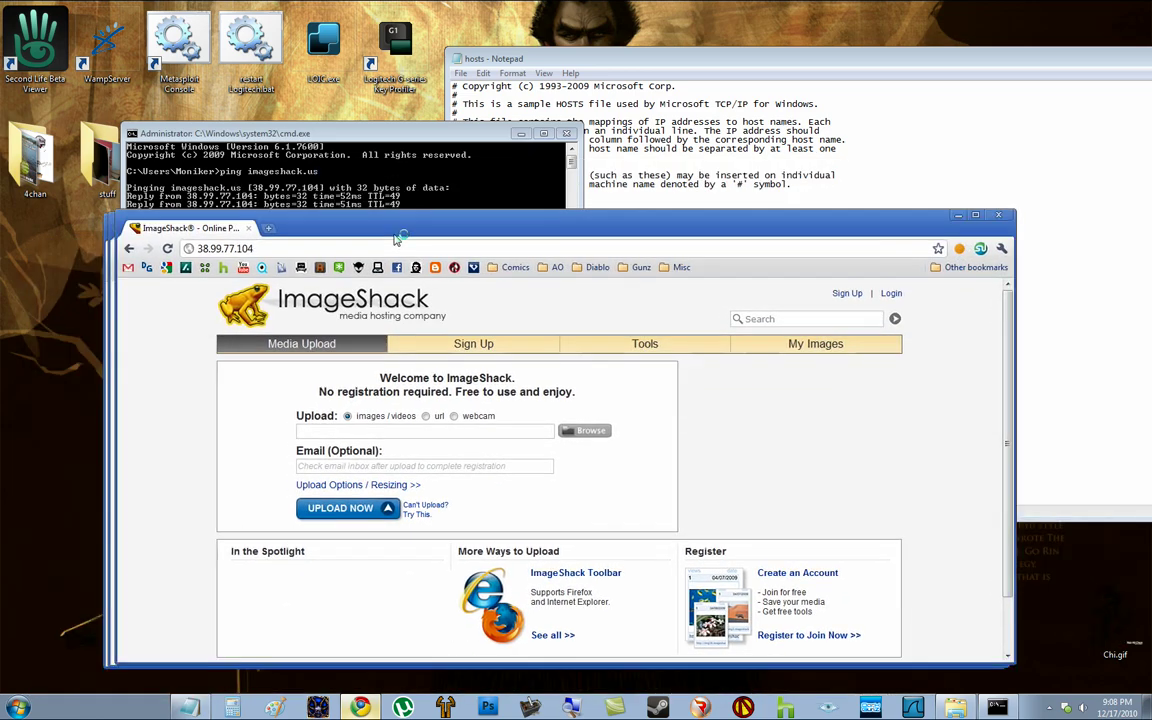
pyautogui.moveTo(700, 190); pyautogui.dragTo(335, 220)
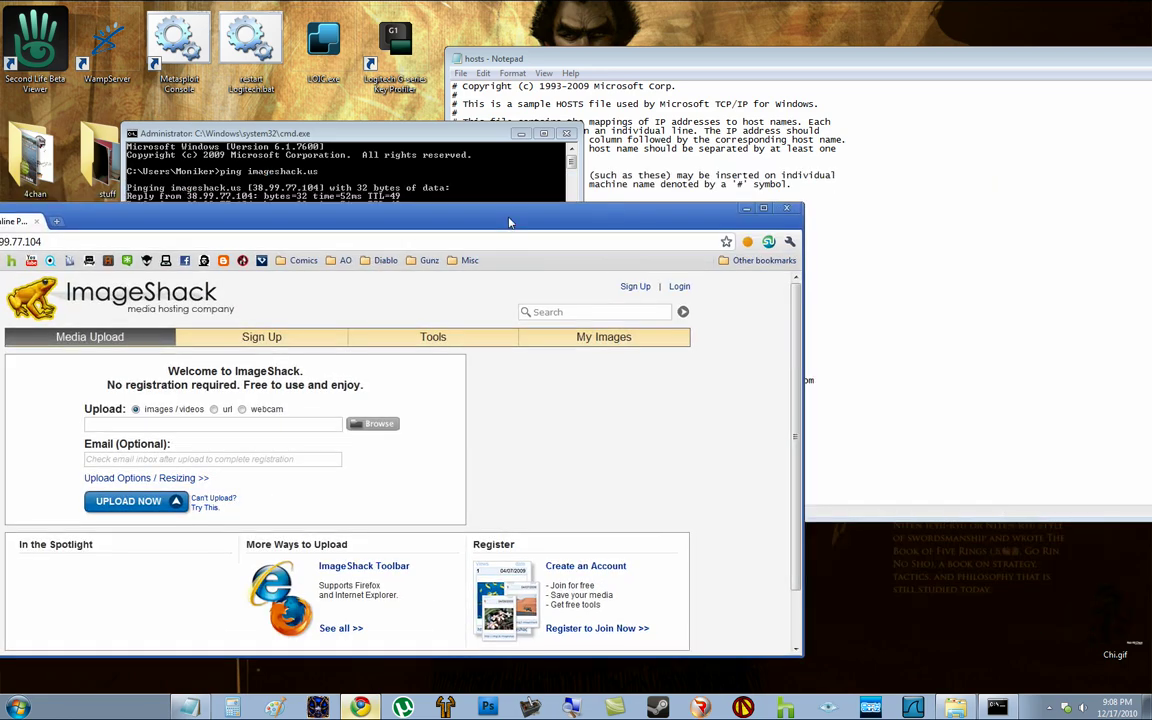
pyautogui.click(786, 208)
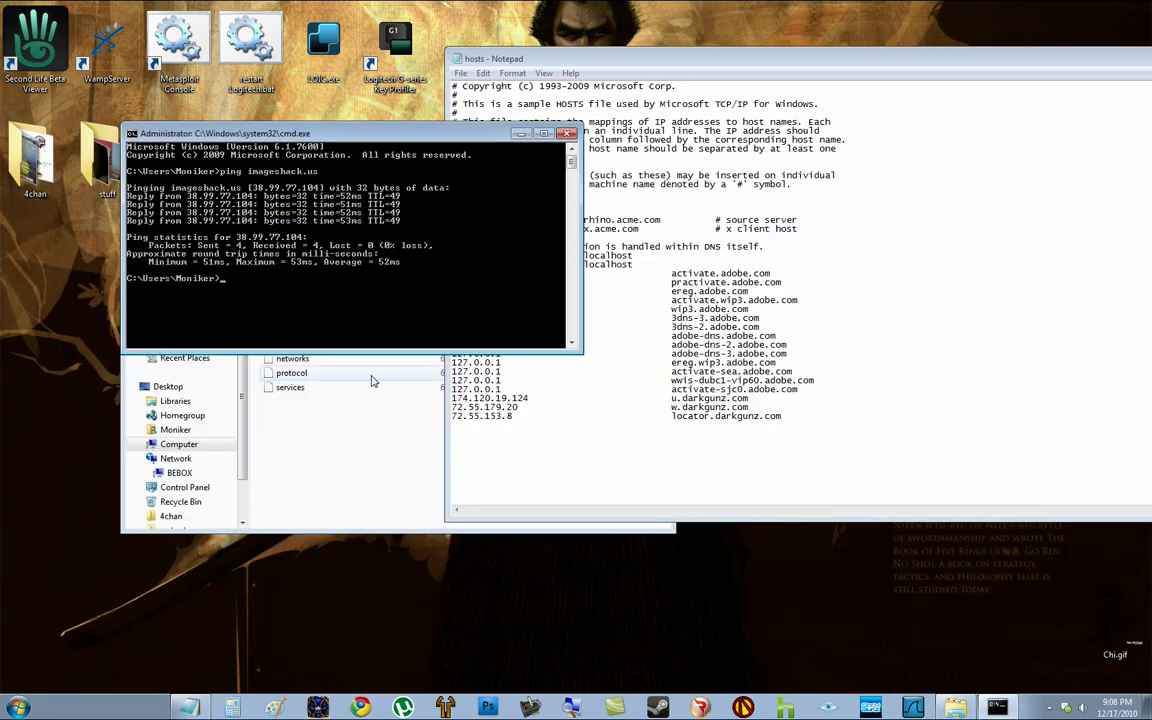
# - Type 38.99.77.104 on the new last line of the hosts file
pyautogui.click(511, 439)
pyautogui.write('38.99.77.104')
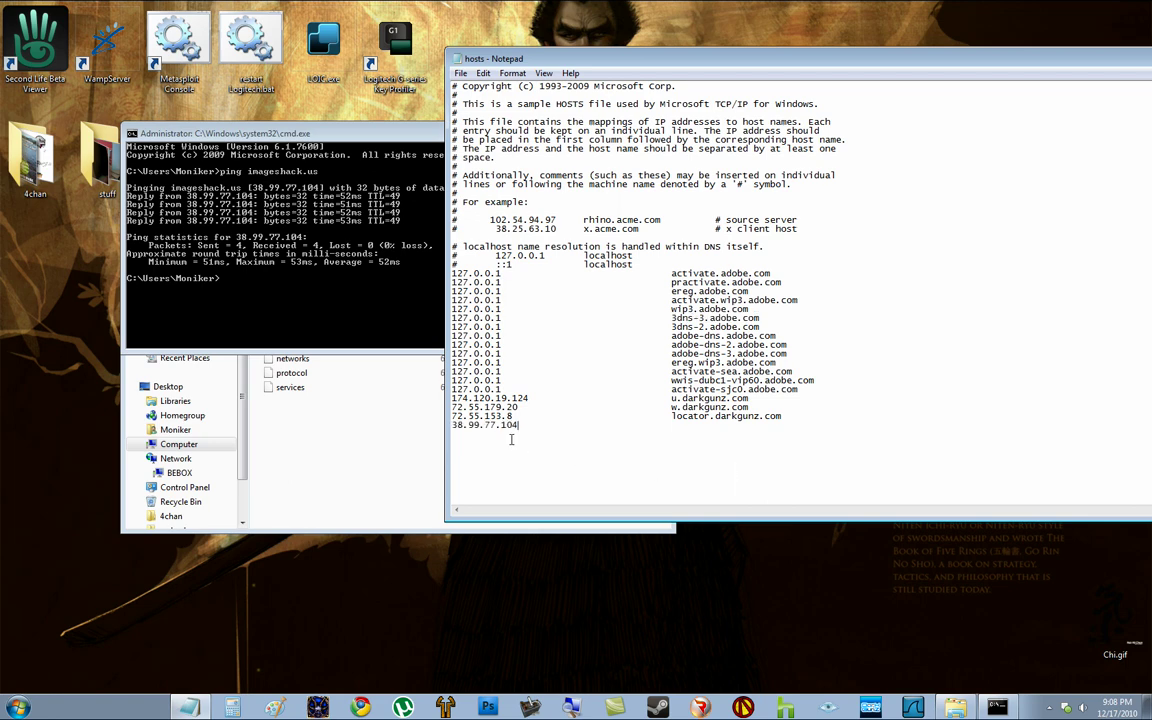
pyautogui.moveTo(473, 425); pyautogui.dragTo(495, 446)
pyautogui.click(586, 437)
pyautogui.moveTo(853, 410); pyautogui.dragTo(800, 265)
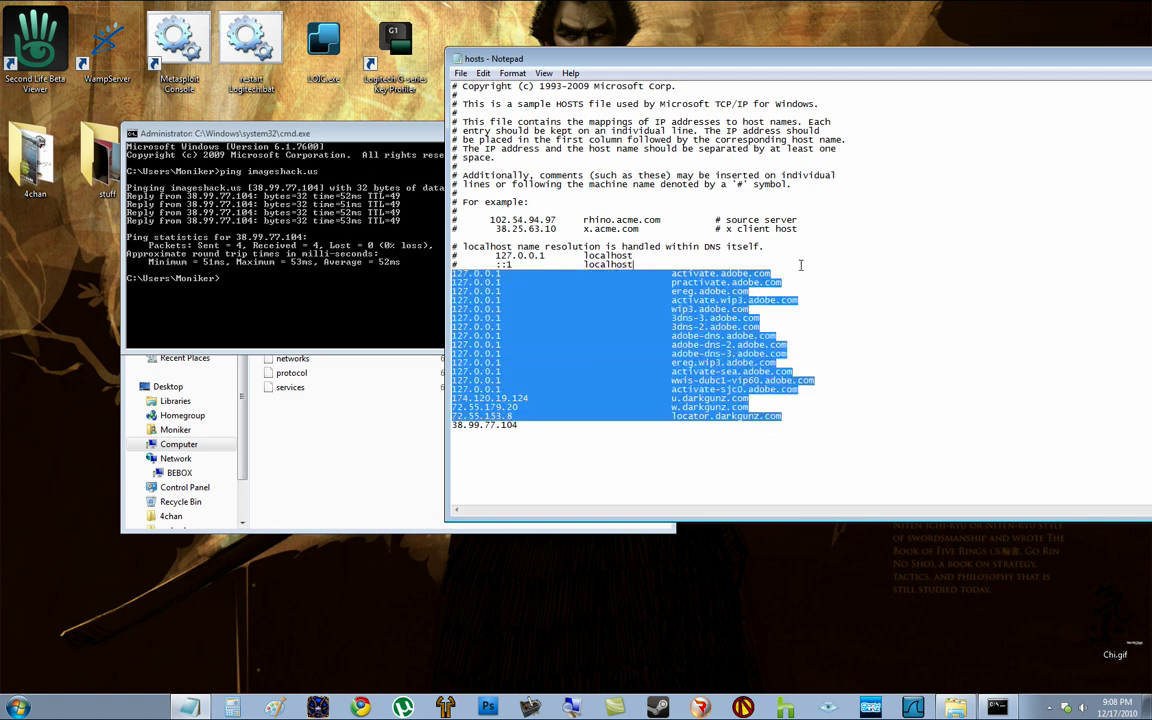
pyautogui.click(790, 425)
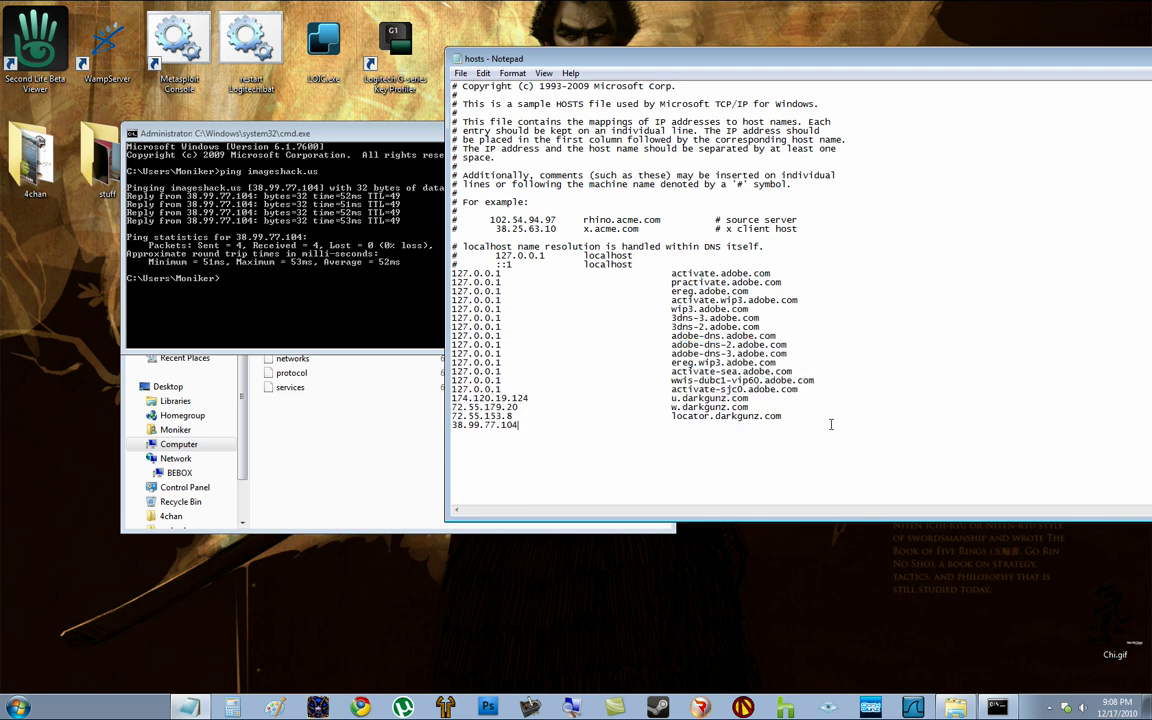
pyautogui.click(579, 417)
pyautogui.click(655, 453)
pyautogui.press('Tab')
pyautogui.press('Tab')
pyautogui.press('Tab')
pyautogui.press('Tab')
pyautogui.write('ww')
pyautogui.write('w.google.com')
pyautogui.moveTo(608, 63)
pyautogui.mouseDown()
pyautogui.moveTo(446, 49)
pyautogui.moveTo(315, 110)
pyautogui.mouseUp()
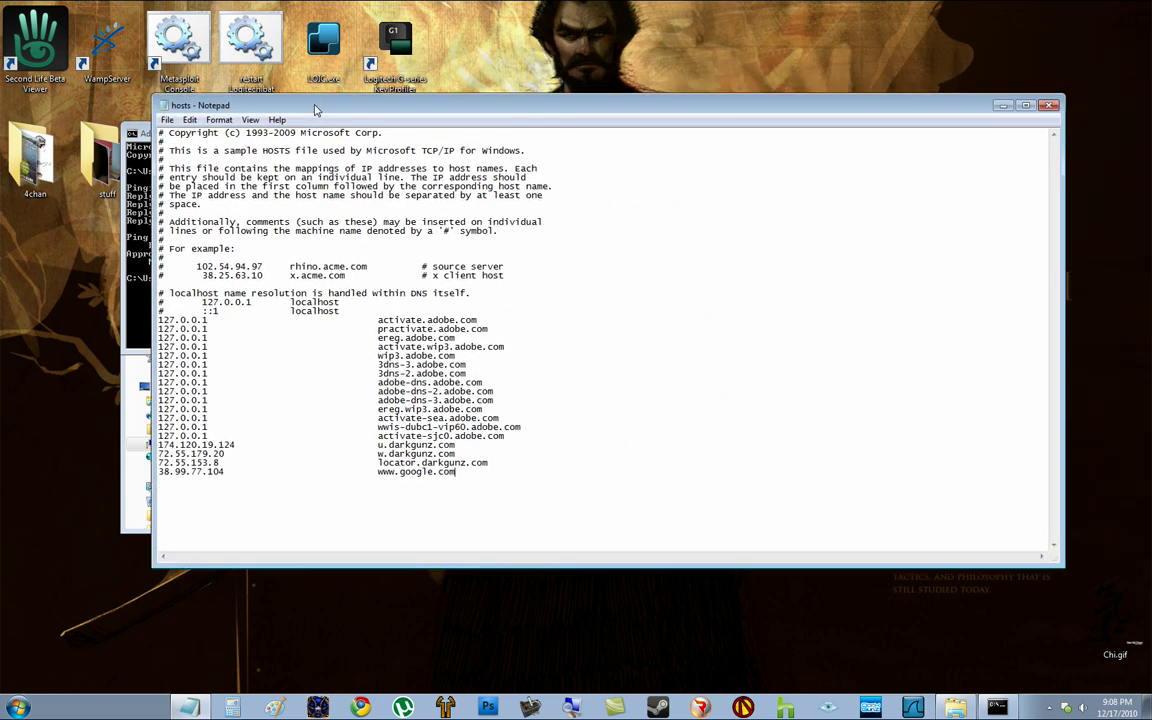
pyautogui.click(1049, 108)
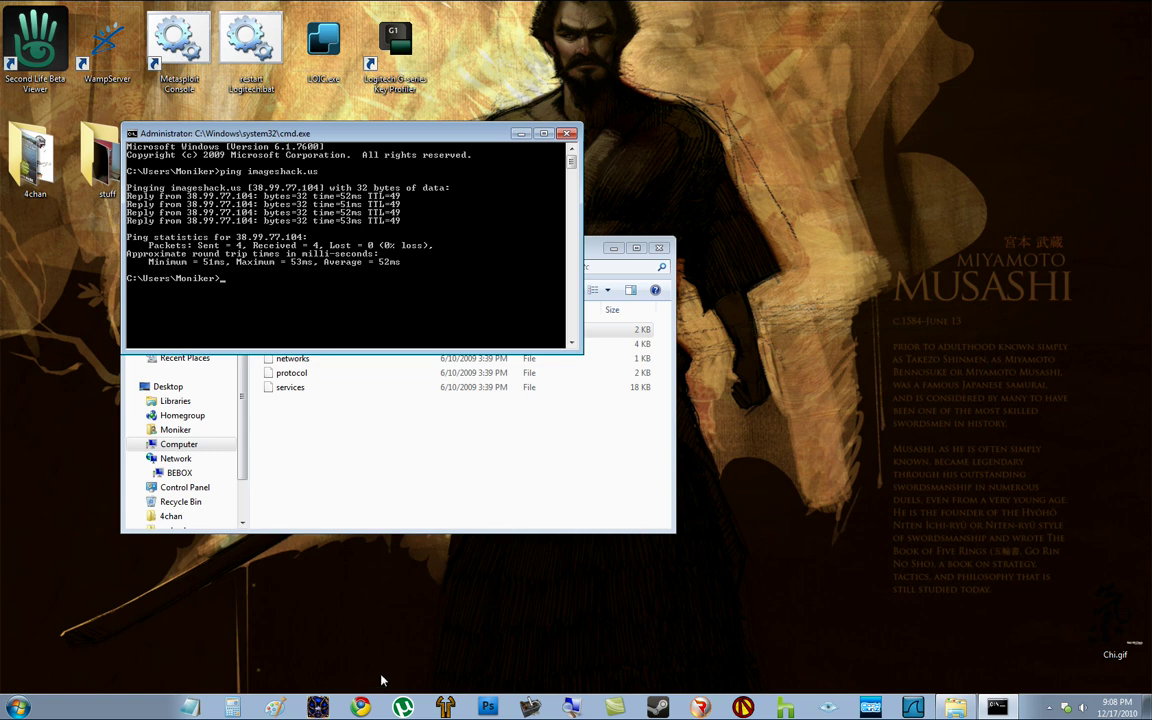
# - Open Chrome and load the Google bookmark twice, getting ImageShack instead
pyautogui.click(360, 707)
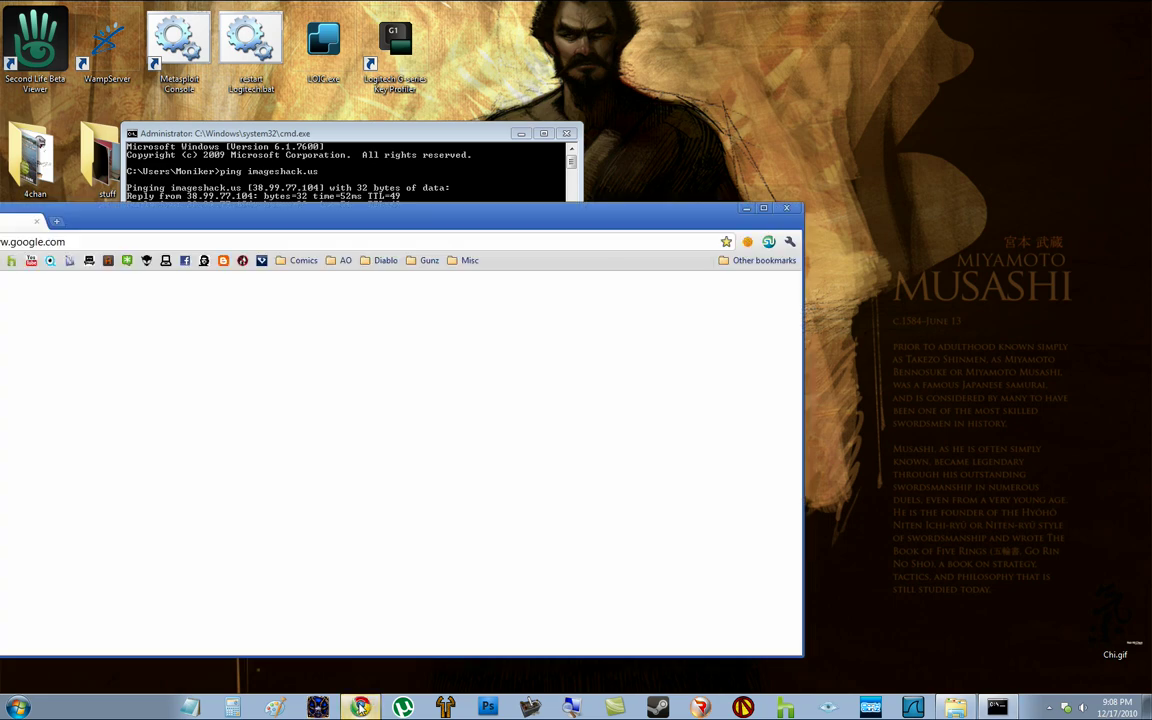
pyautogui.moveTo(282, 220); pyautogui.dragTo(601, 111)
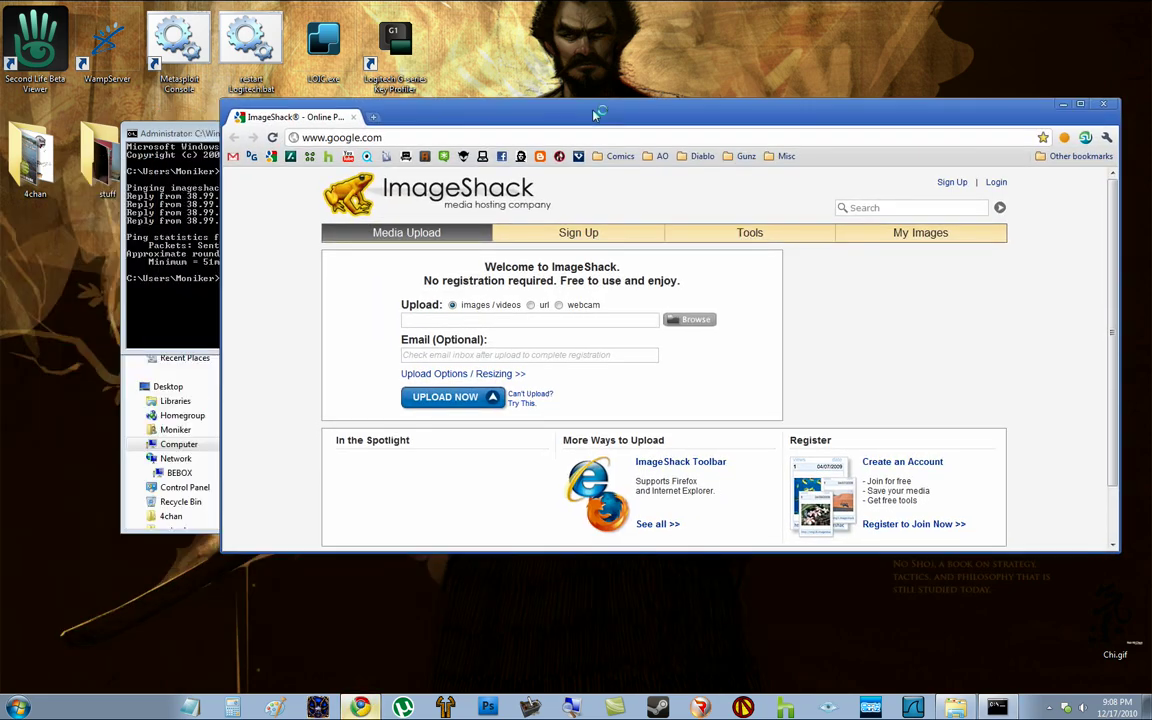
pyautogui.click(271, 158)
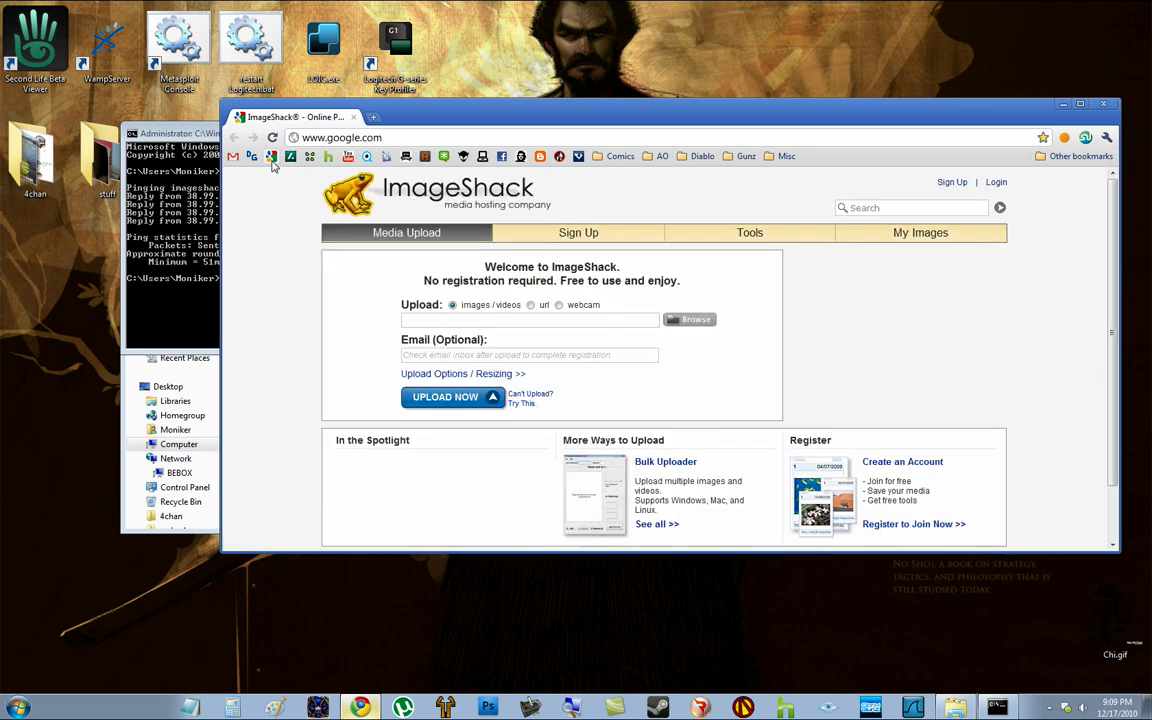
pyautogui.click(271, 158)
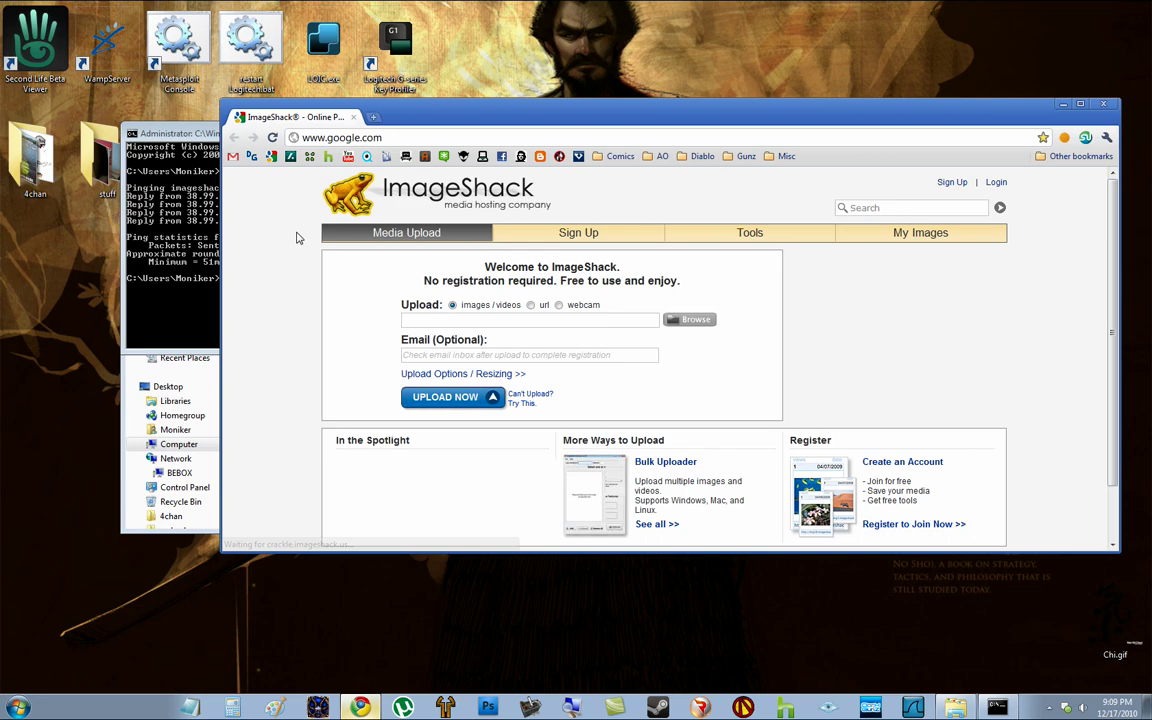
pyautogui.moveTo(452, 120); pyautogui.dragTo(473, 243)
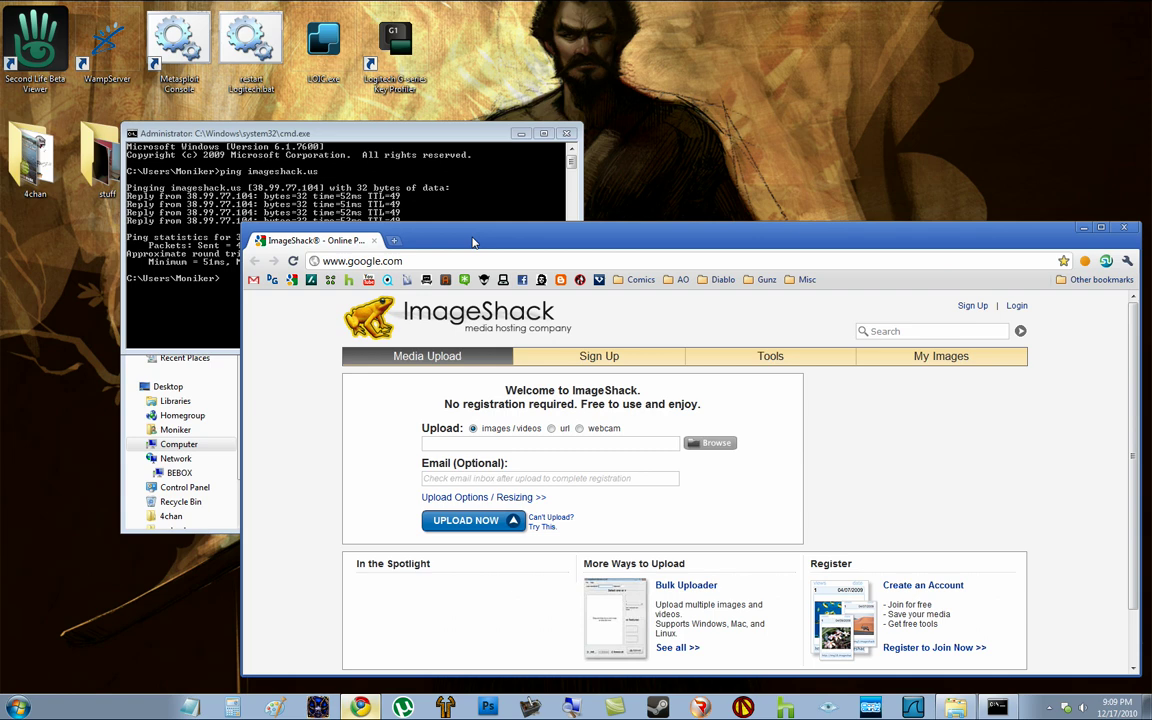
# - Shrink Chrome toward the right and move the etc folder window down-left
pyautogui.click(483, 167)
pyautogui.moveTo(656, 238); pyautogui.dragTo(520, 265)
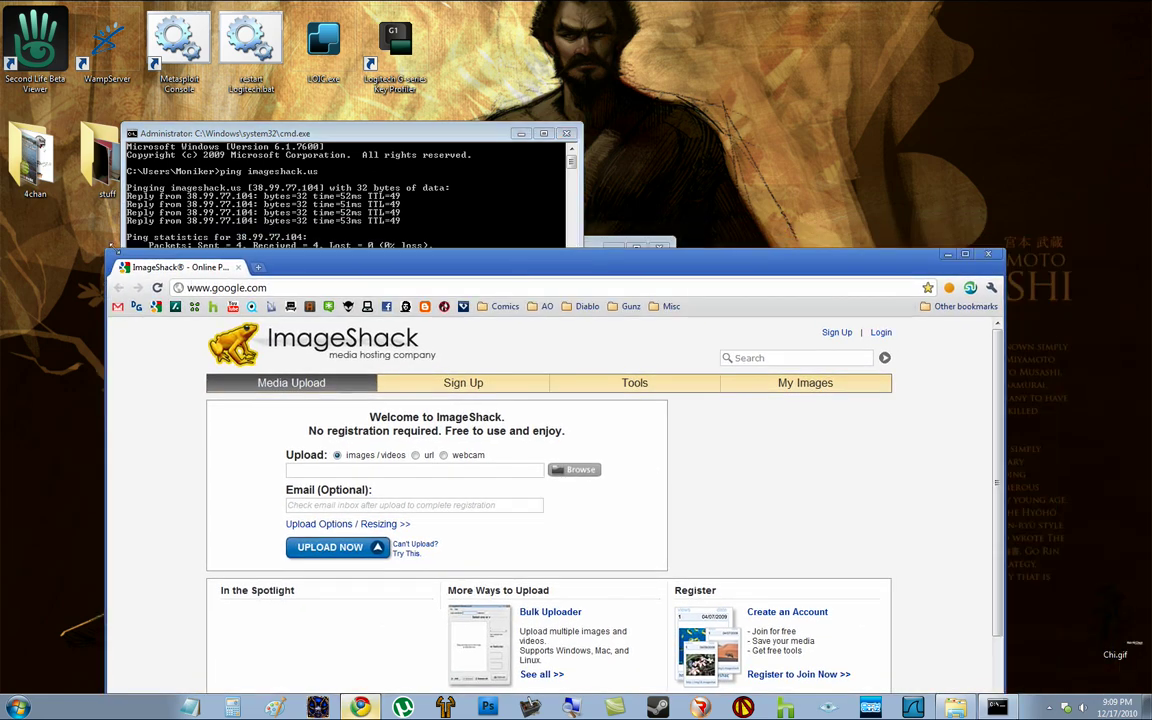
pyautogui.moveTo(104, 246)
pyautogui.mouseDown()
pyautogui.moveTo(587, 142)
pyautogui.moveTo(583, 122)
pyautogui.mouseUp()
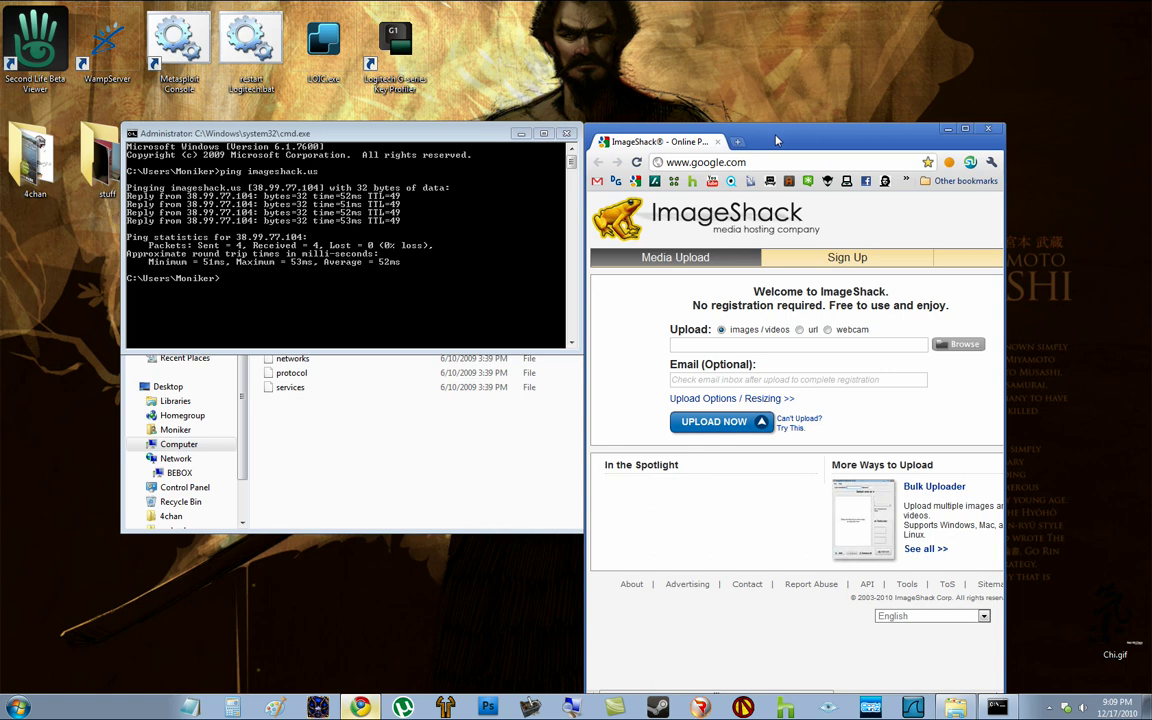
pyautogui.click(480, 420)
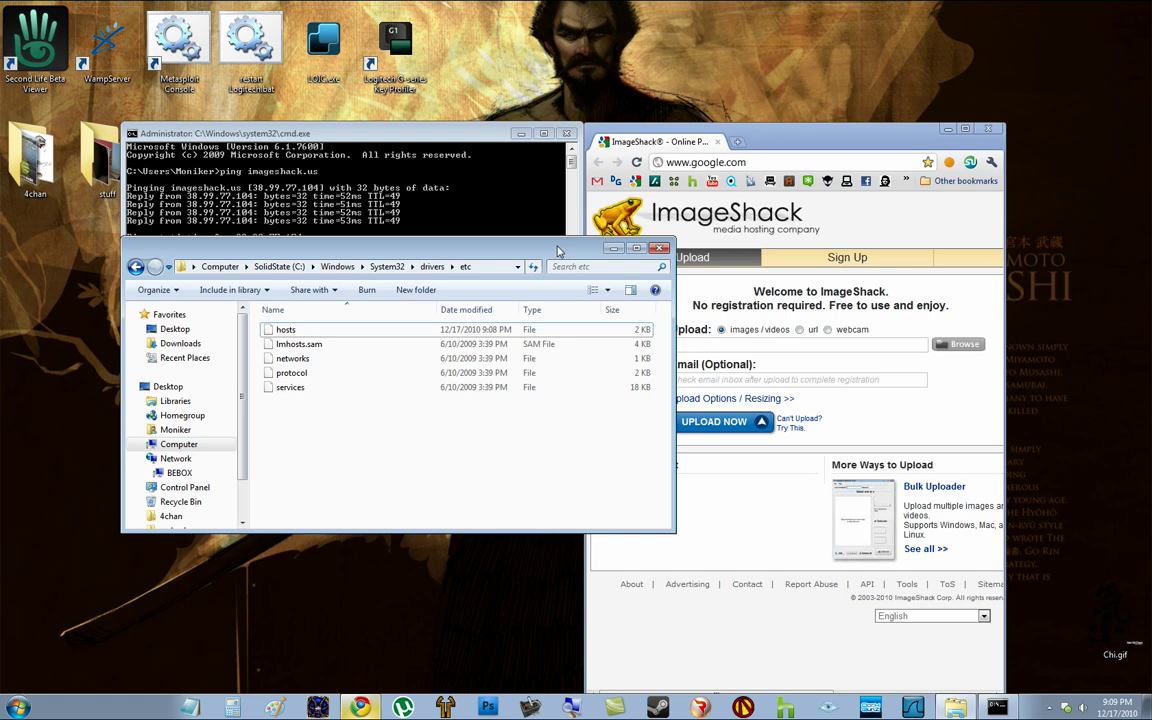
pyautogui.moveTo(559, 249); pyautogui.dragTo(497, 349)
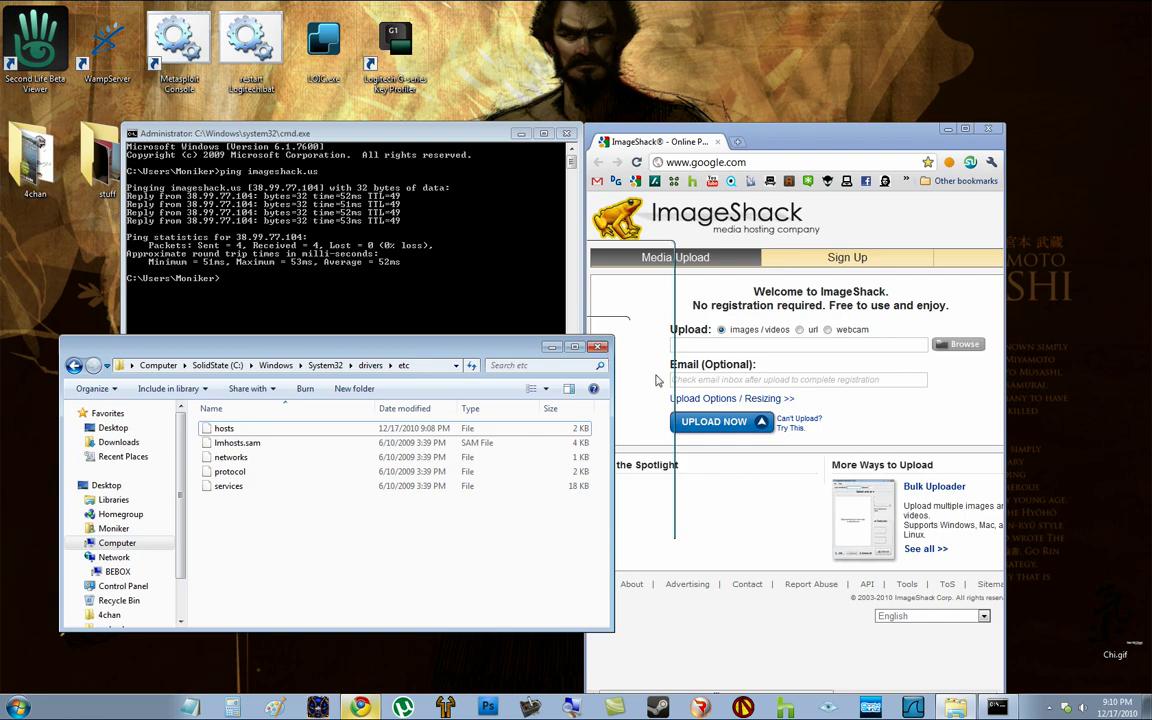
pyautogui.doubleClick(240, 433)
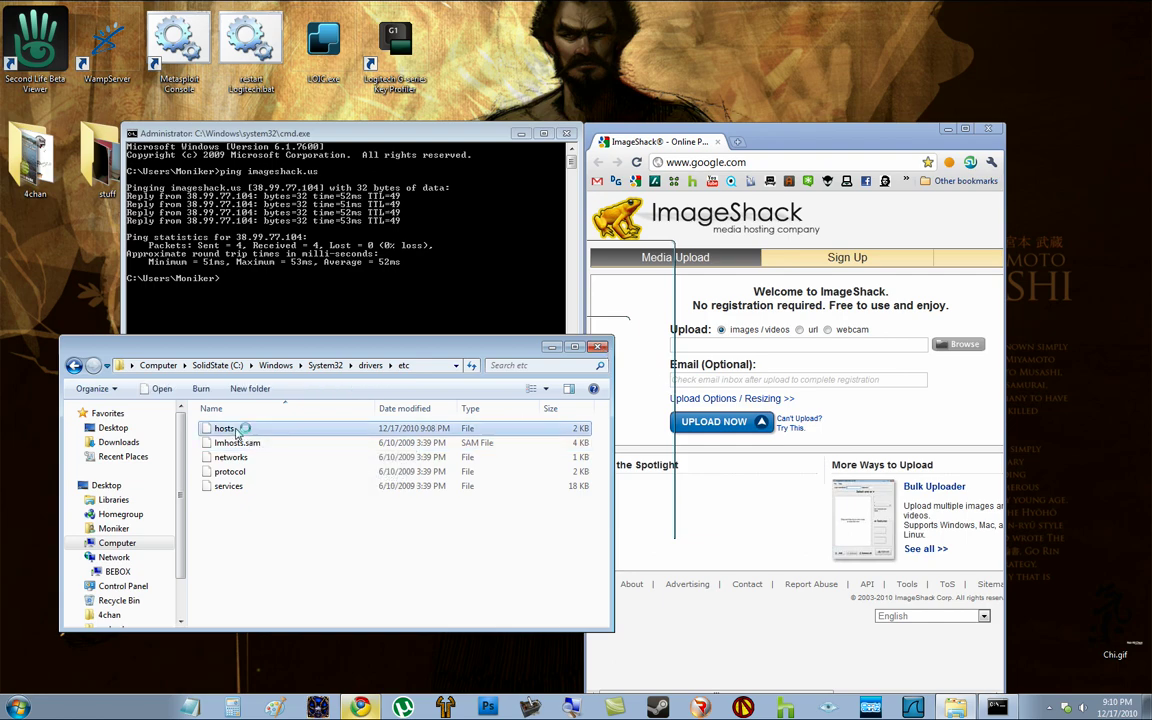
pyautogui.doubleClick(444, 330)
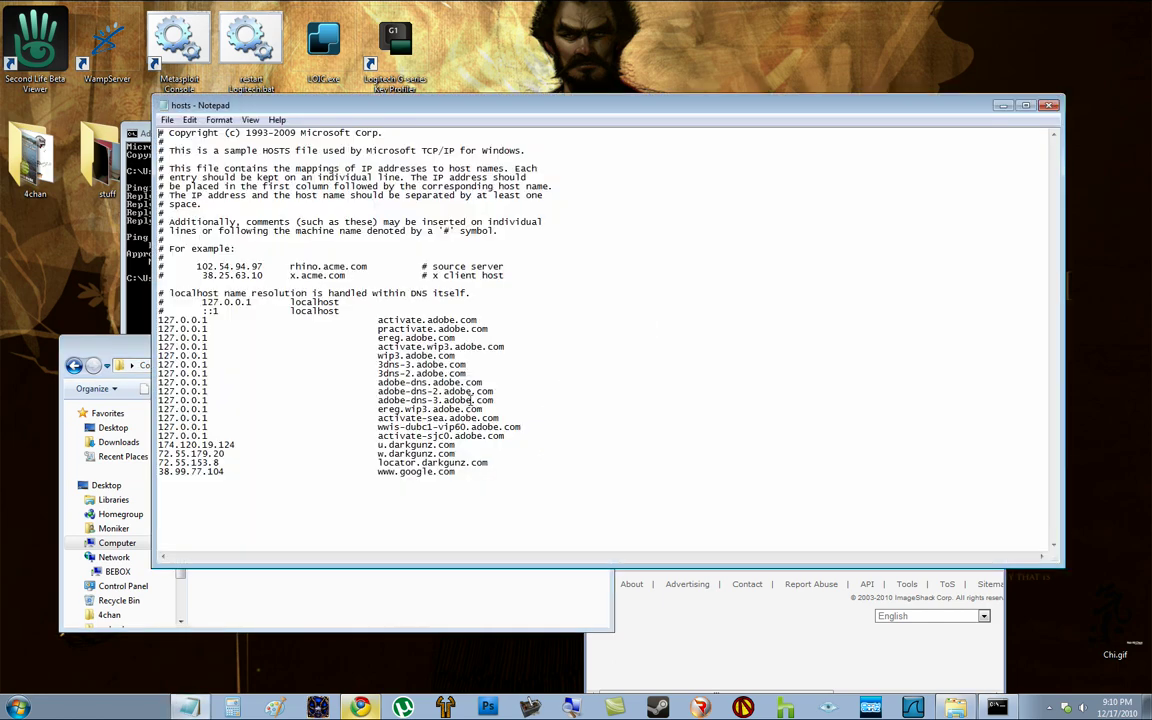
pyautogui.moveTo(553, 478); pyautogui.dragTo(561, 465)
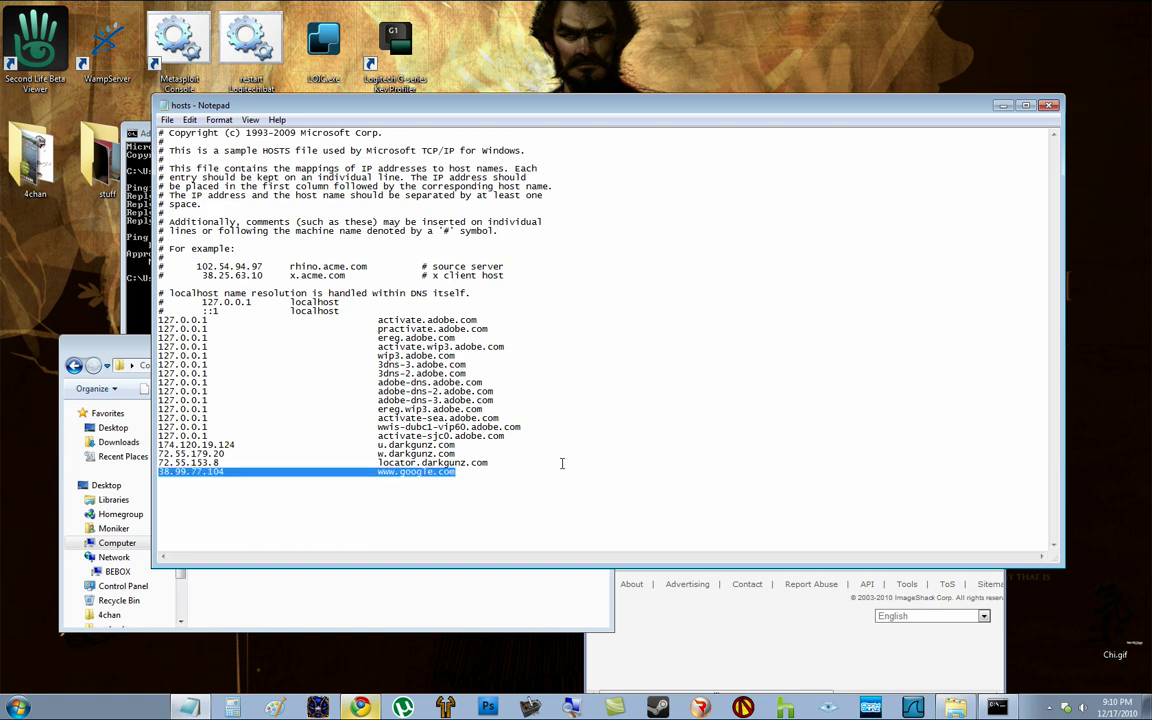
pyautogui.press('Delete')
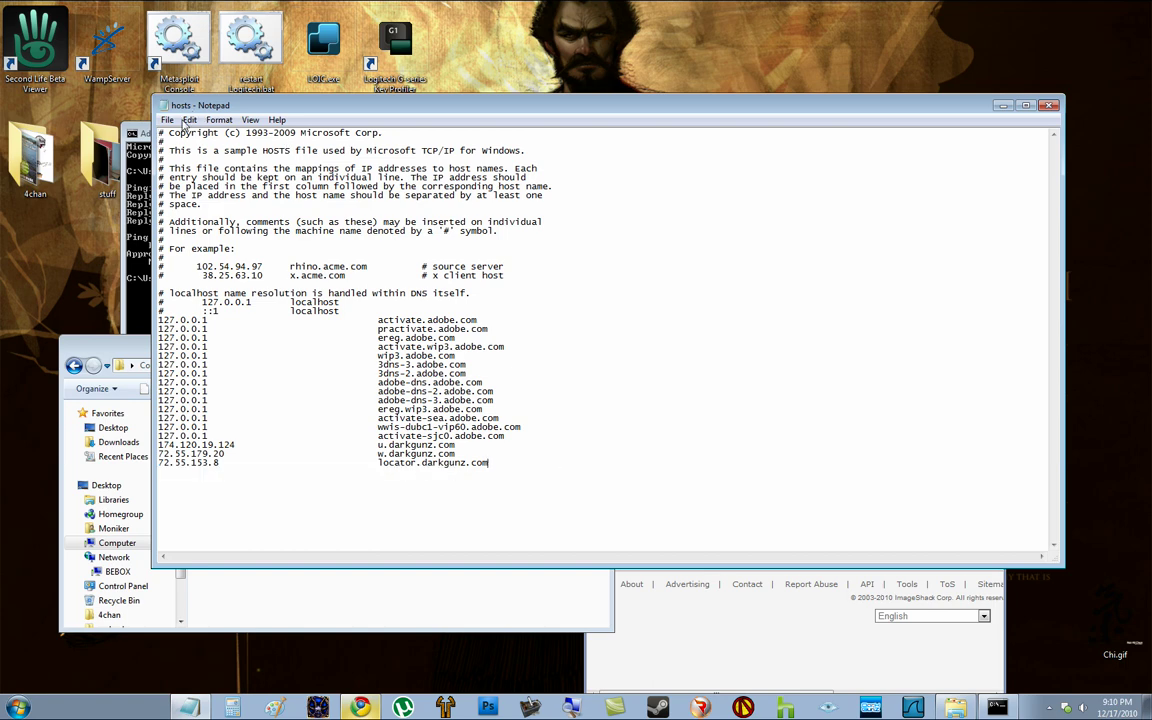
pyautogui.click(167, 119)
pyautogui.click(190, 157)
pyautogui.hotkey('alt', 'F4')
pyautogui.hotkey('alt', 'F4')
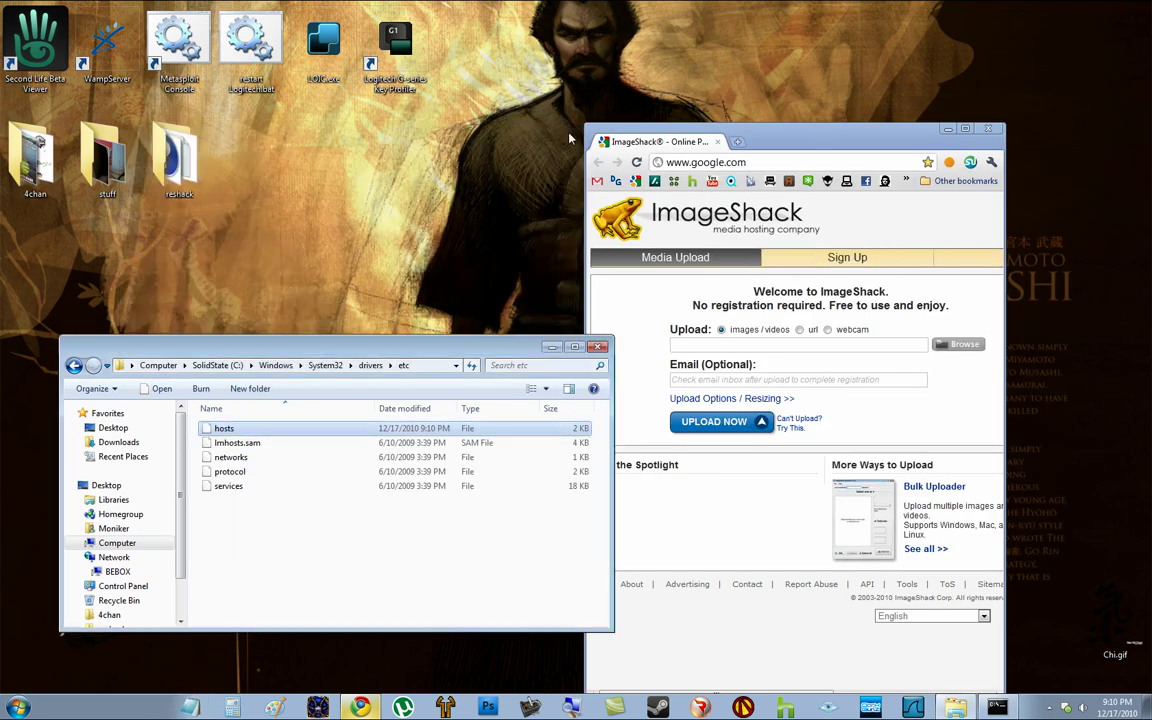
# - Close the etc folder window and move Chrome up
pyautogui.moveTo(705, 141); pyautogui.dragTo(441, 97)
pyautogui.click(247, 350)
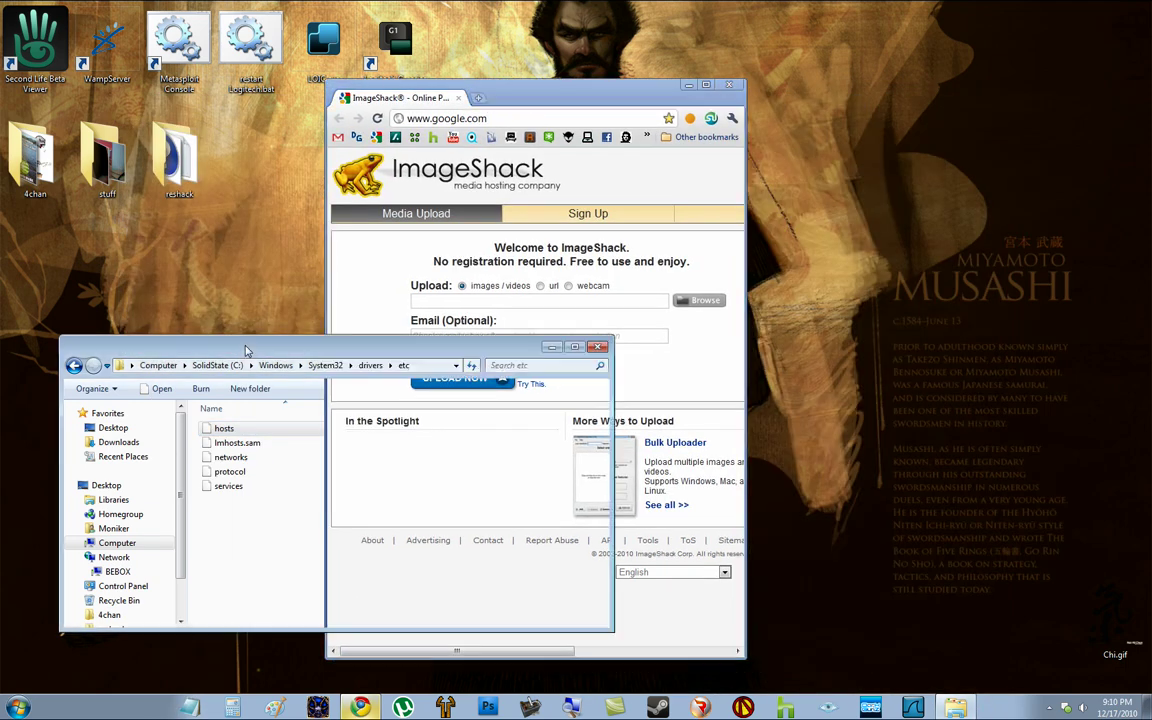
pyautogui.hotkey('alt', 'F4')
pyautogui.moveTo(597, 104)
pyautogui.mouseDown()
pyautogui.moveTo(590, 74)
pyautogui.moveTo(270, 2)
pyautogui.mouseUp()
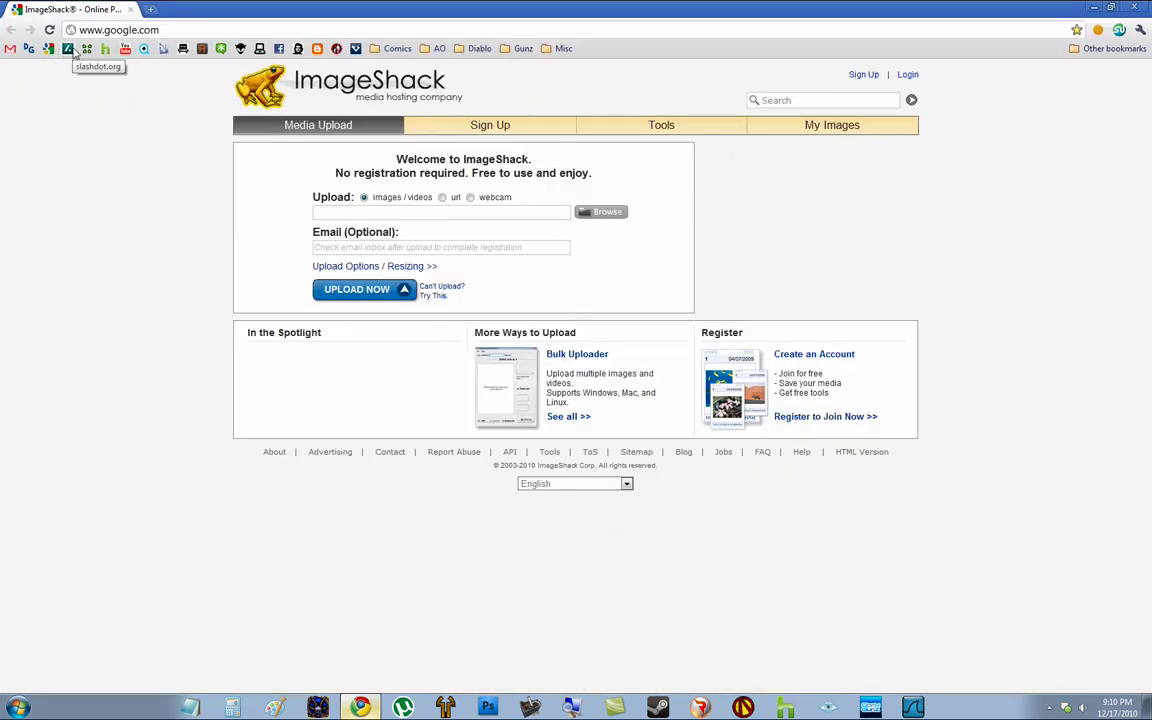
pyautogui.click(49, 50)
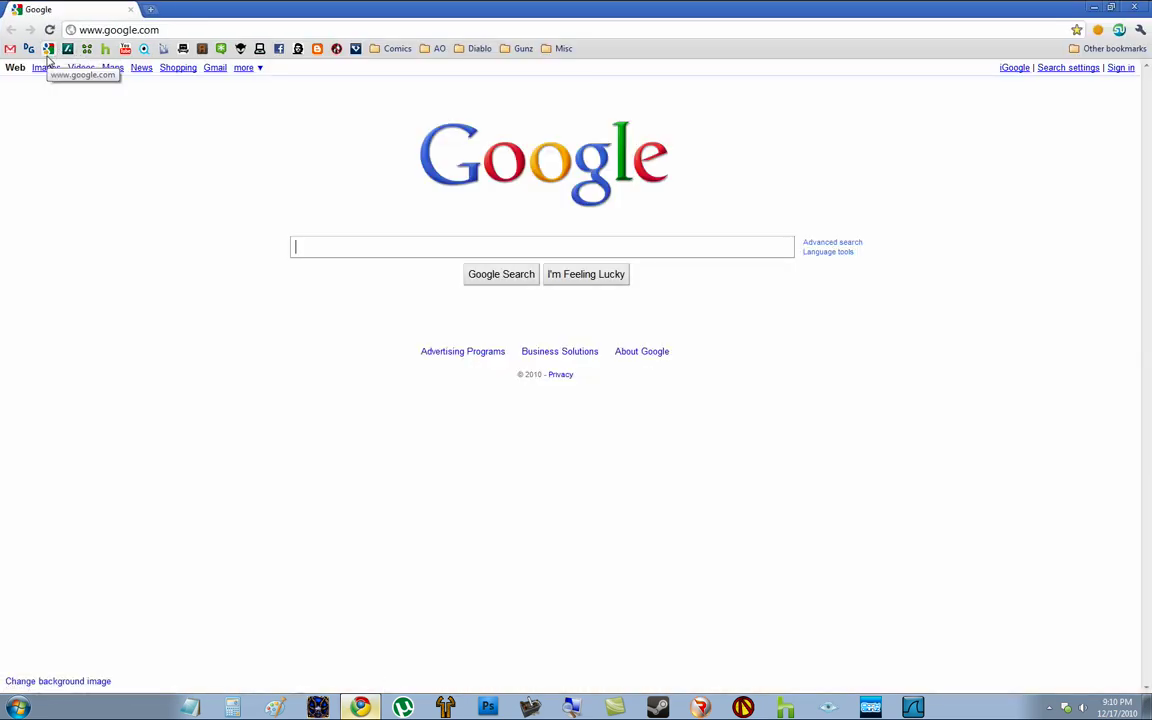
pyautogui.moveTo(218, 12)
pyautogui.mouseDown()
pyautogui.moveTo(257, 10)
pyautogui.moveTo(448, 70)
pyautogui.moveTo(779, 75)
pyautogui.mouseUp()
pyautogui.click(494, 112)
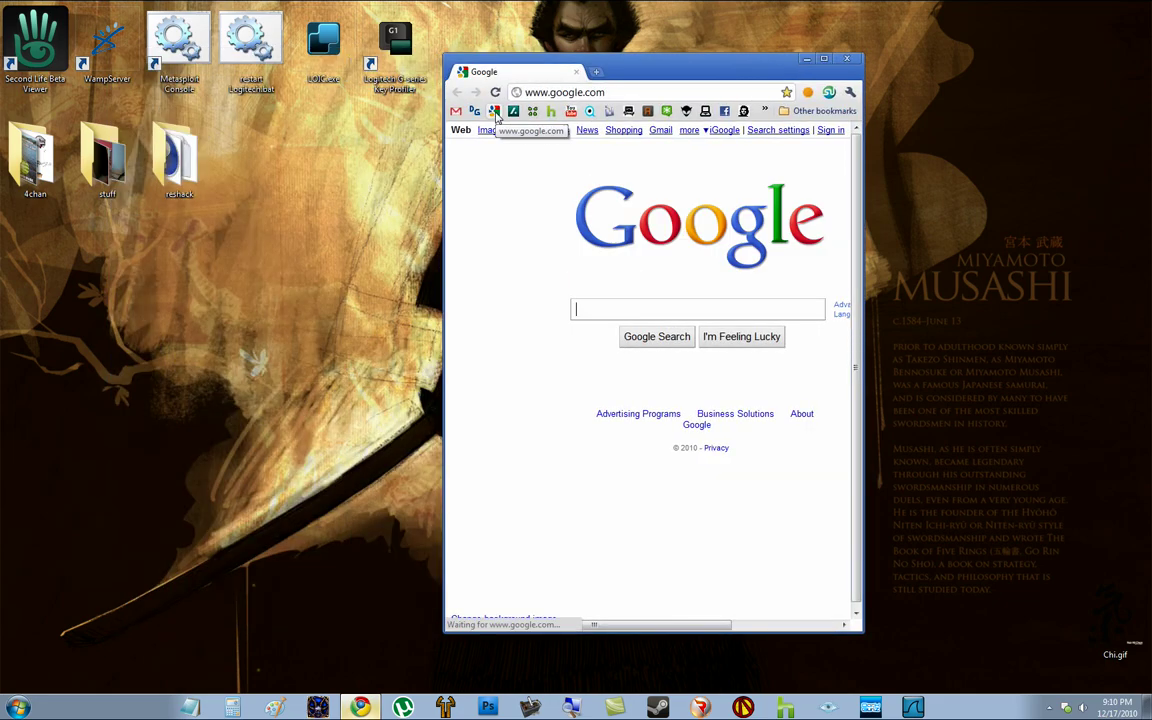
pyautogui.click(494, 112)
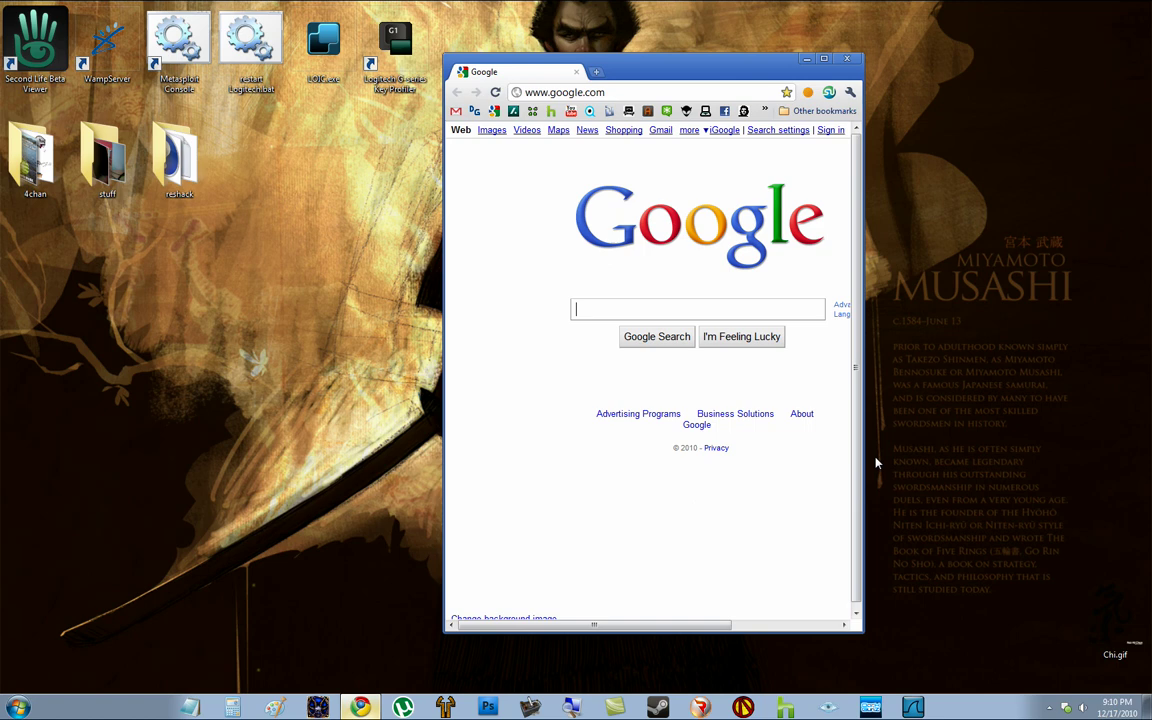
pyautogui.moveTo(862, 449); pyautogui.dragTo(1069, 455)
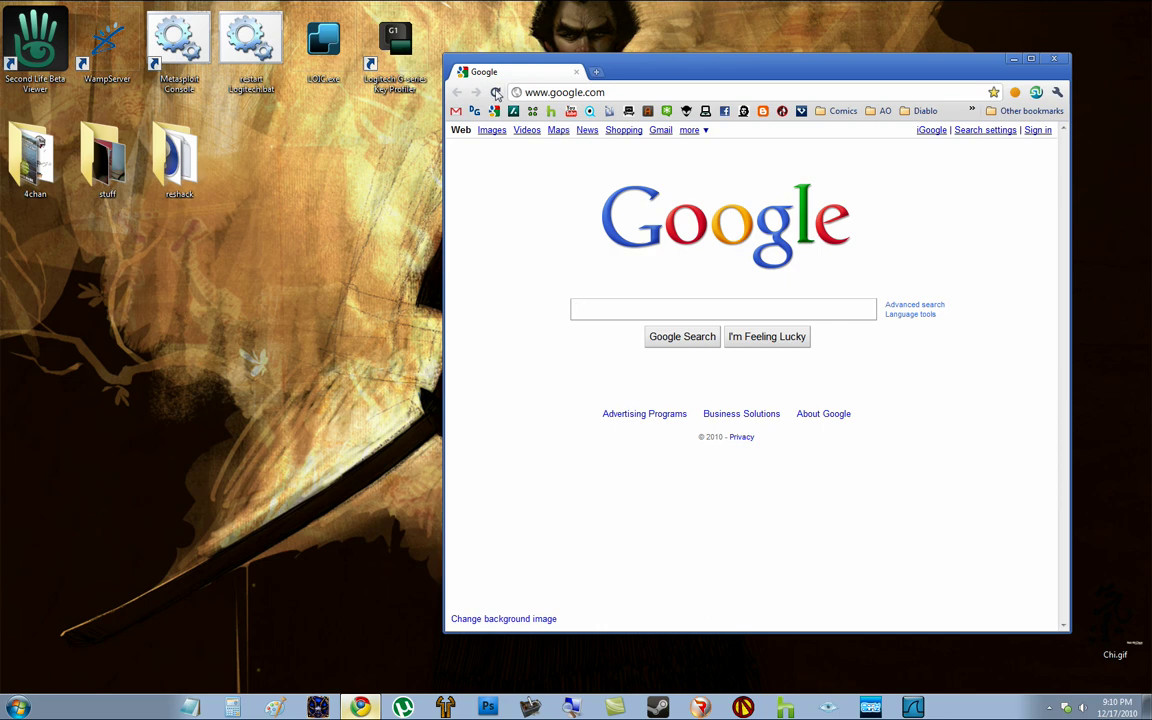
pyautogui.moveTo(525, 185)
pyautogui.mouseDown()
pyautogui.moveTo(496, 323)
pyautogui.moveTo(589, 426)
pyautogui.mouseUp()
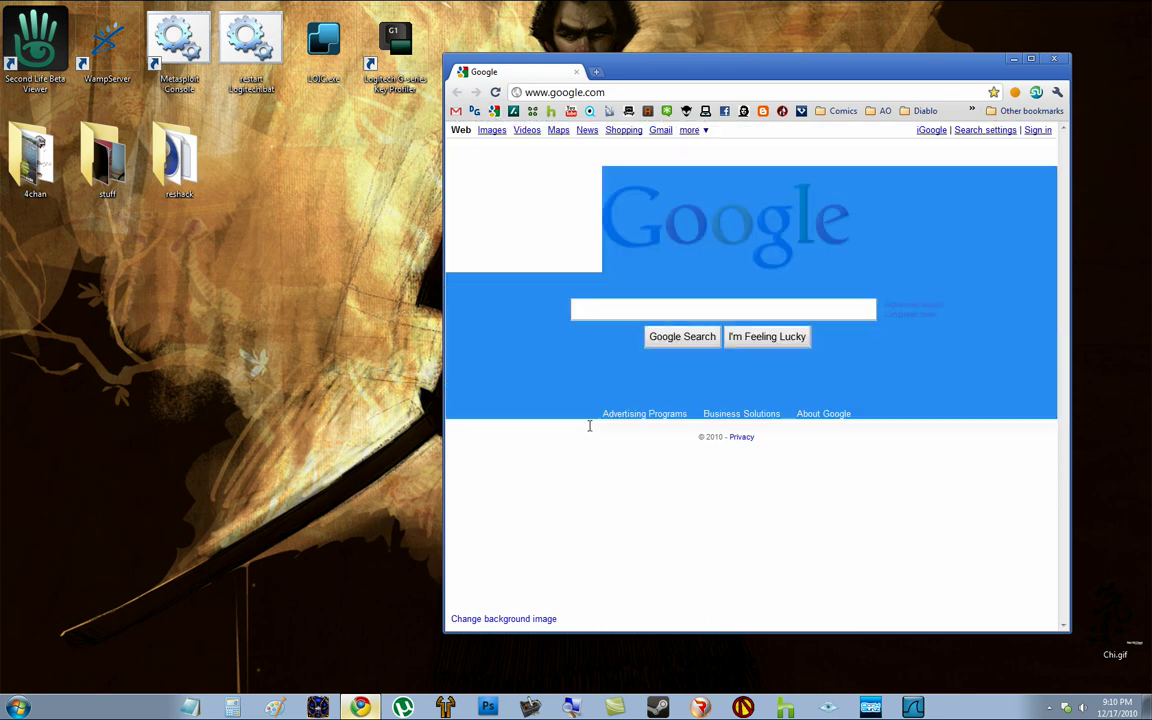
pyautogui.click(562, 248)
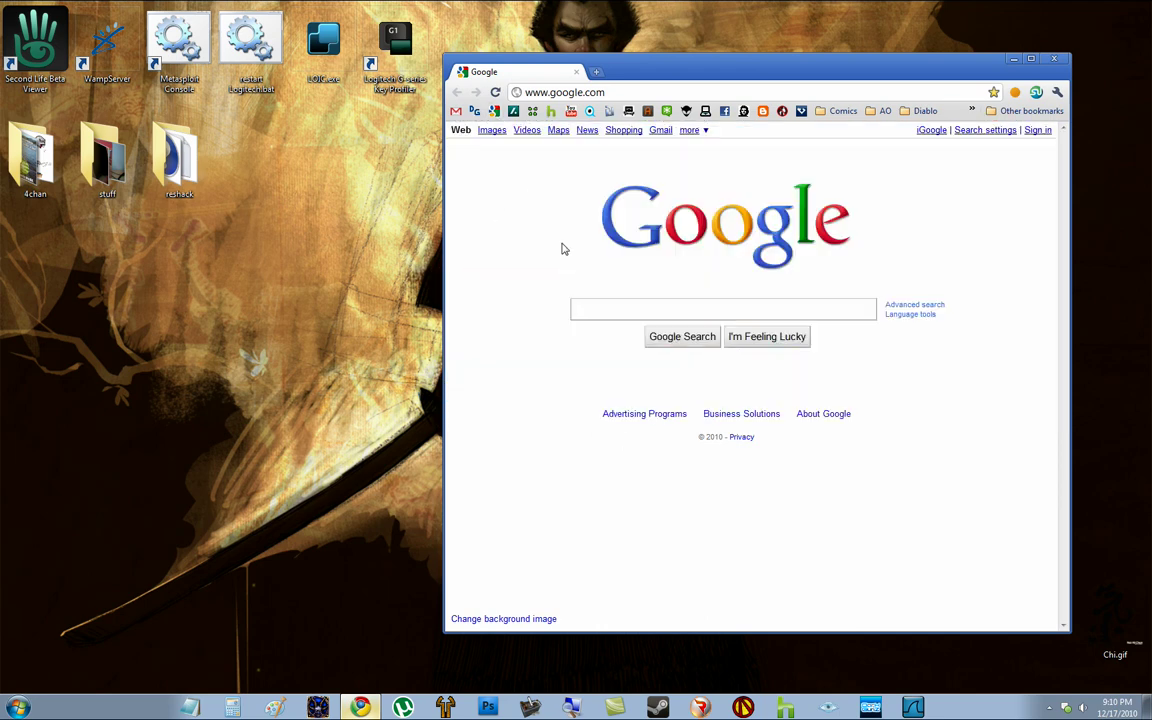